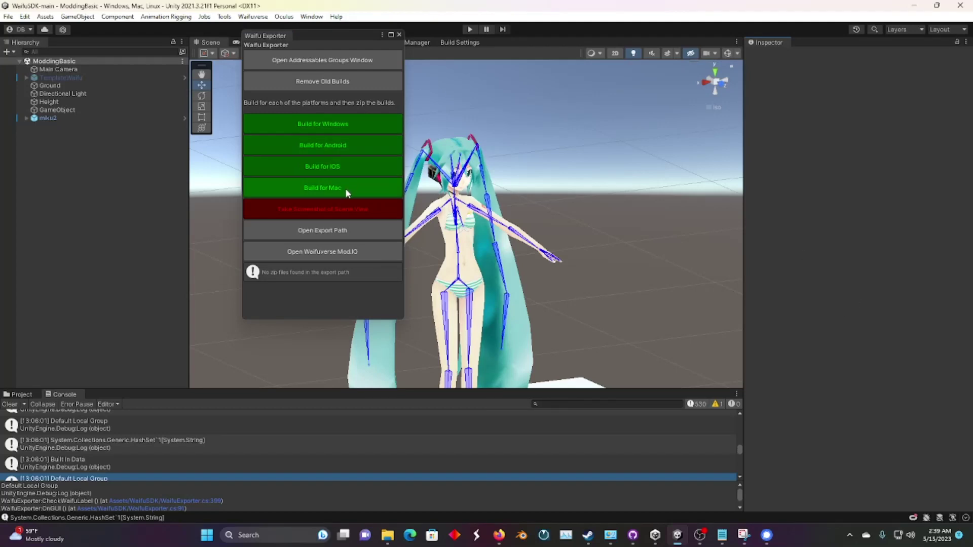
- Capture the Unity scene view as Cover11 and Cover169 screenshots and open the Builds export folder
left_click(358, 208)
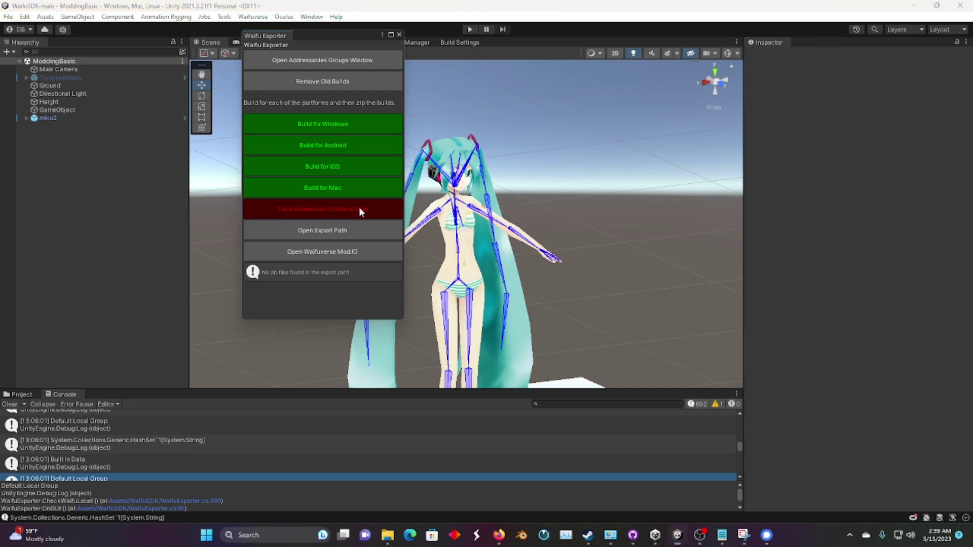
left_click(641, 41)
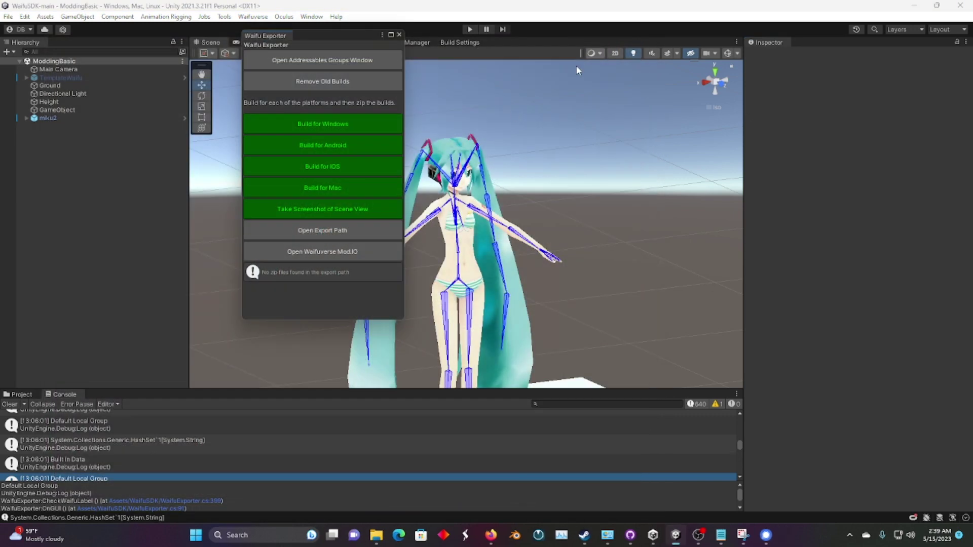
left_click(301, 234)
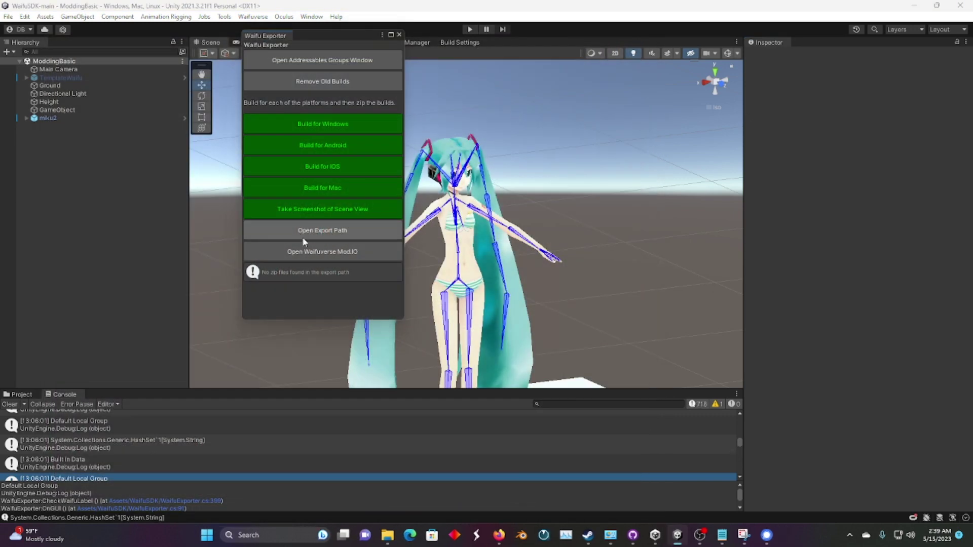
left_click(282, 273)
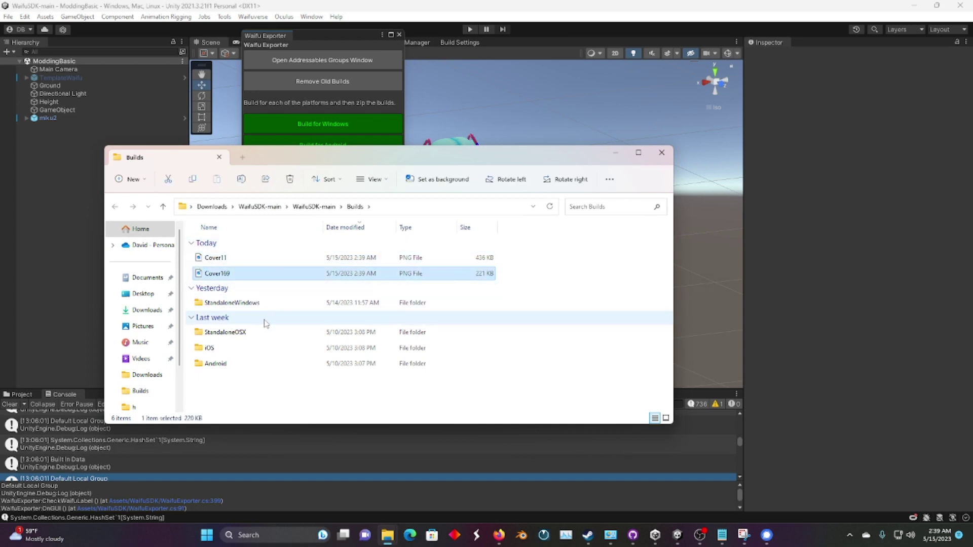
- Compress all Builds folder contents into a Cover169 zip, then return to the mod.io Waifuverse page
key("ctrl+a")
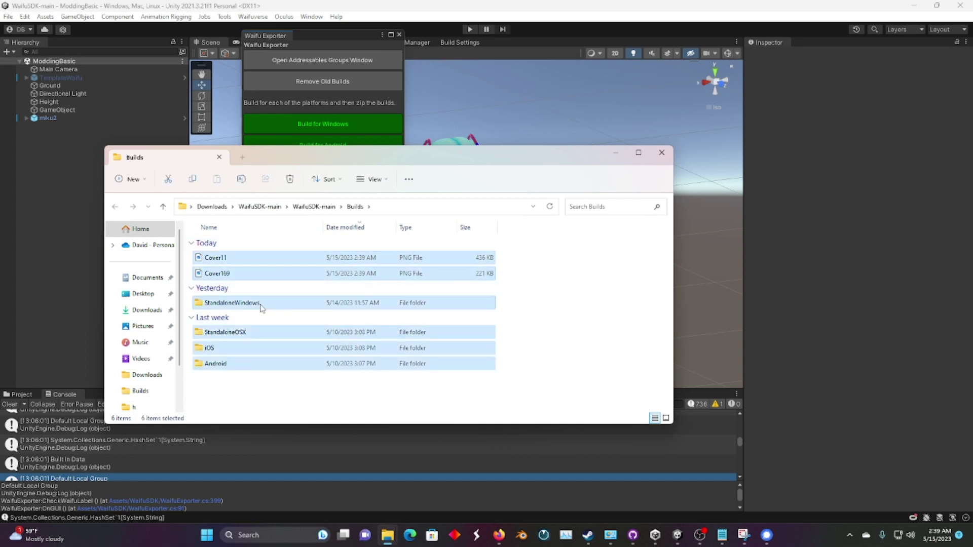
right_click(218, 277)
left_click(288, 162)
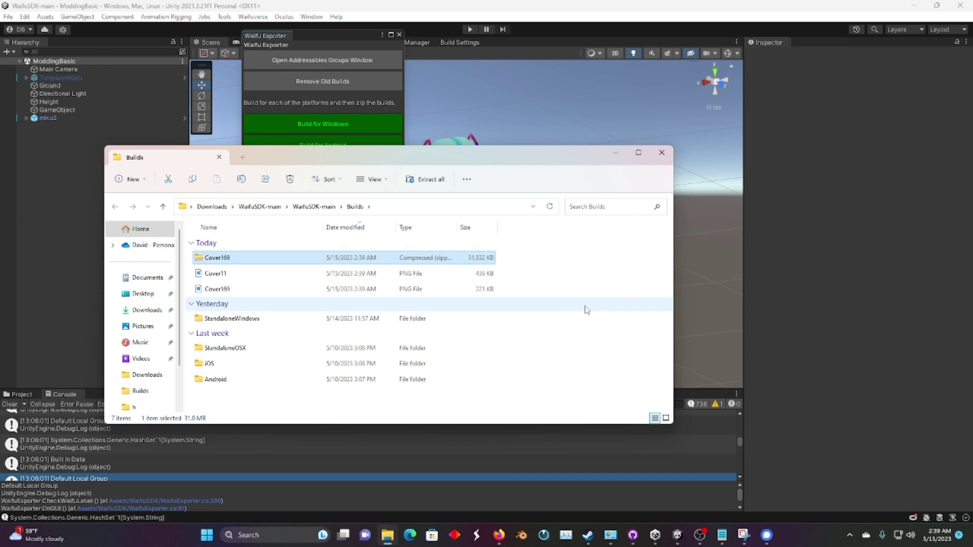
left_click(355, 318)
left_click(335, 42)
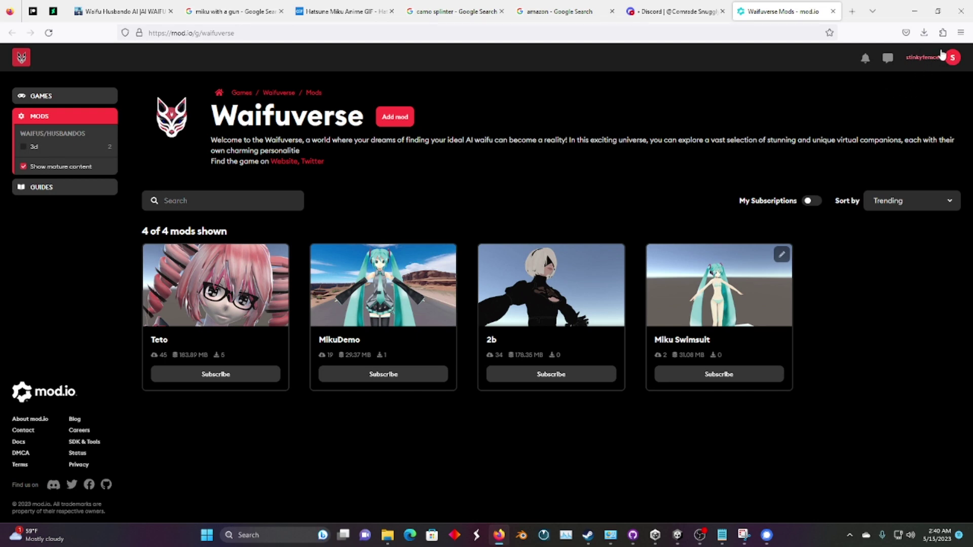
- Add a new Waifuverse mod with 'Miku Test Swimsuit' entered as both its name and summary
left_click(404, 121)
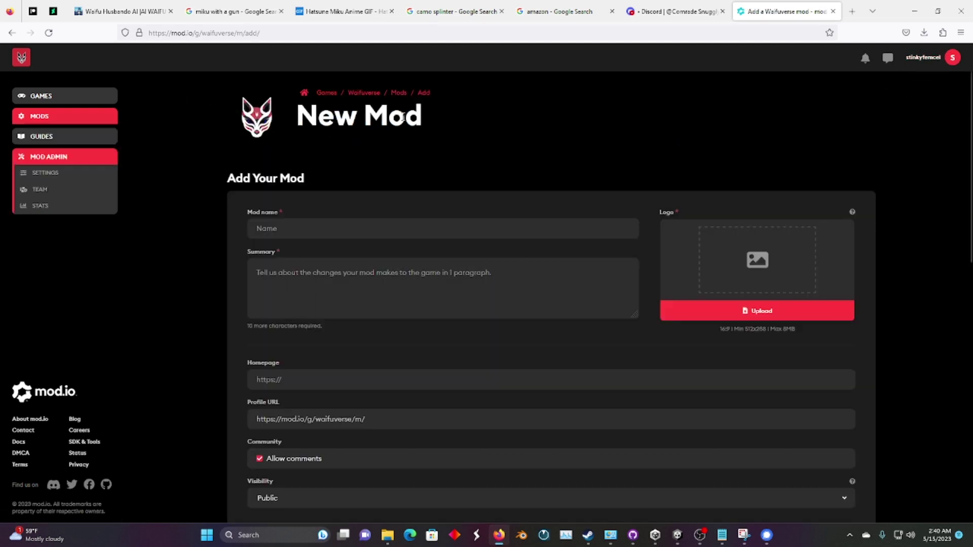
left_click(510, 232)
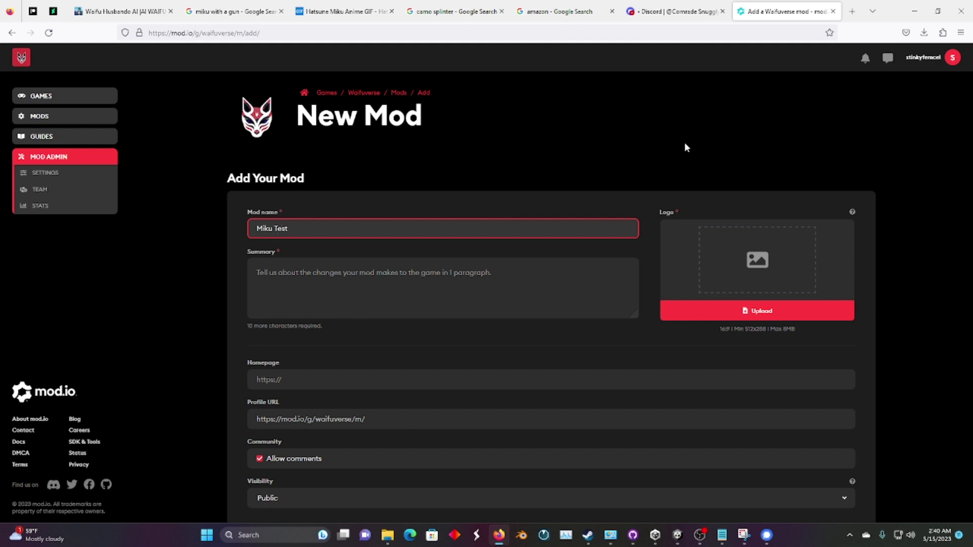
type("Miku Test Ban")
key("BackSpace")
type("k")
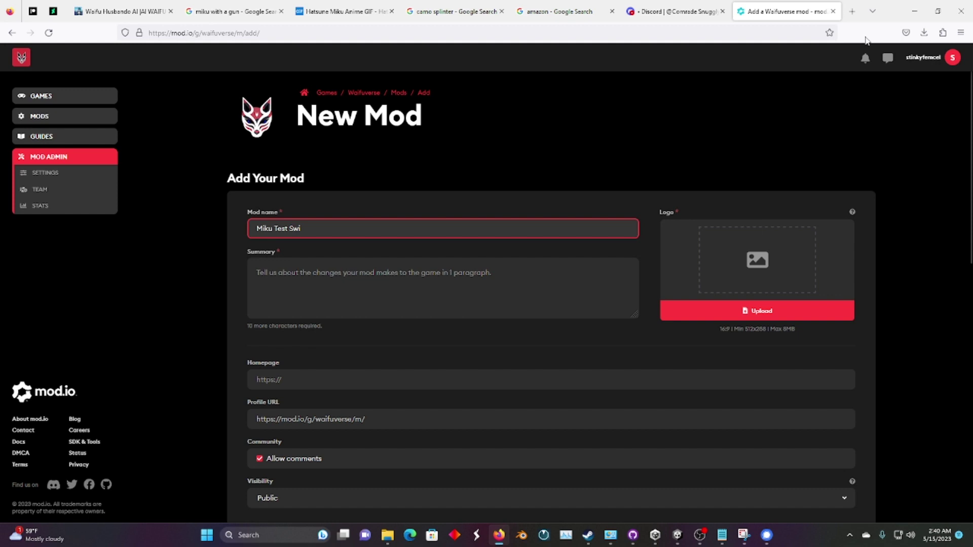
type("msuit")
key("ctrl+a")
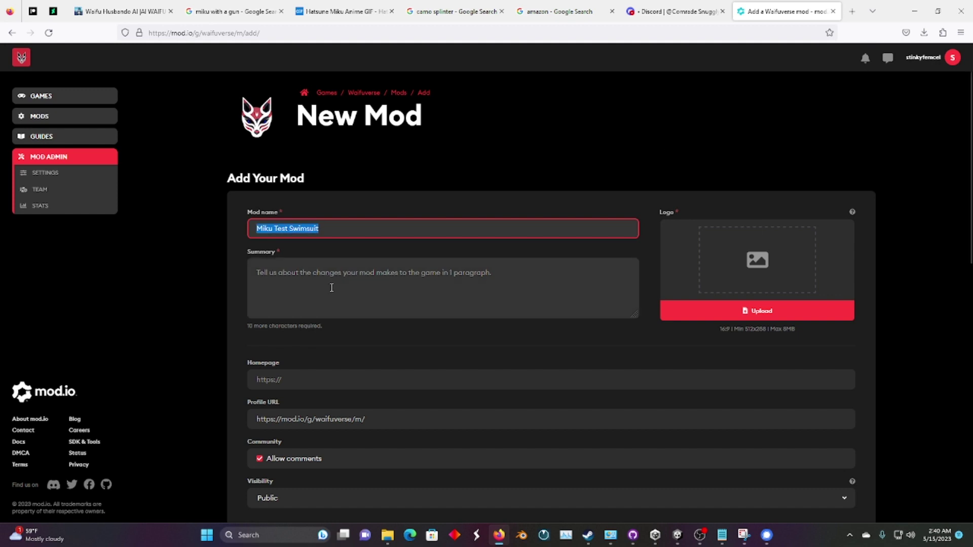
key("ctrl+c")
left_click(338, 278)
key("ctrl+v")
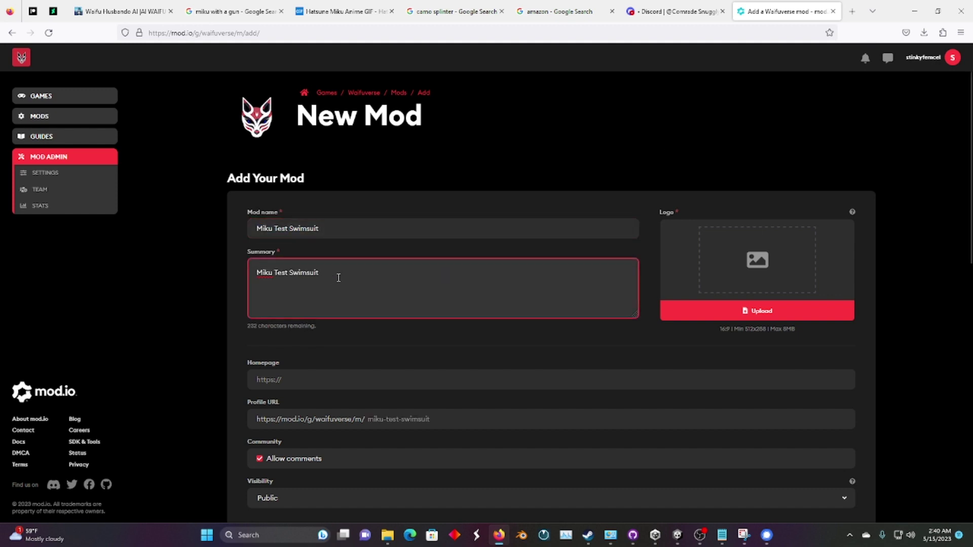
- Upload the Cover169 image from Builds as the mod logo
left_click(751, 317)
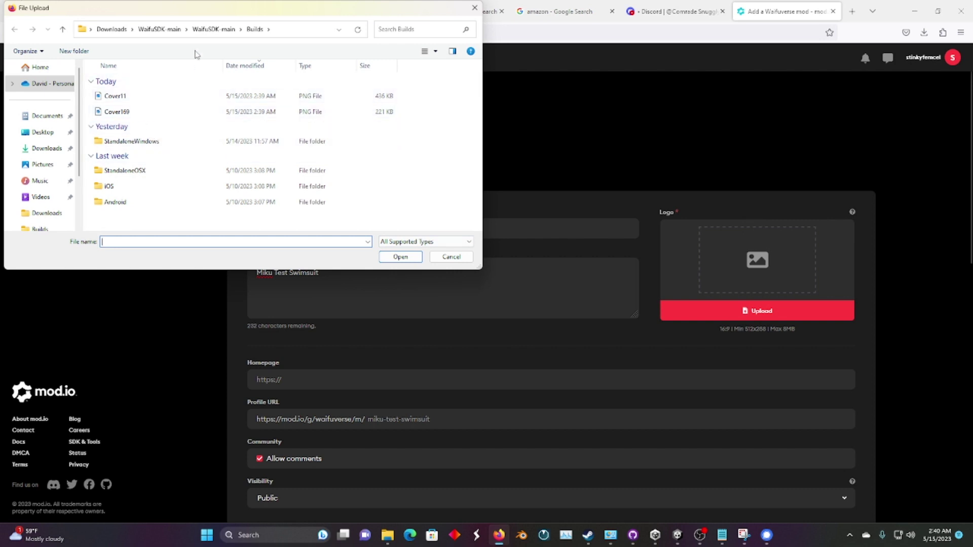
left_click(116, 112)
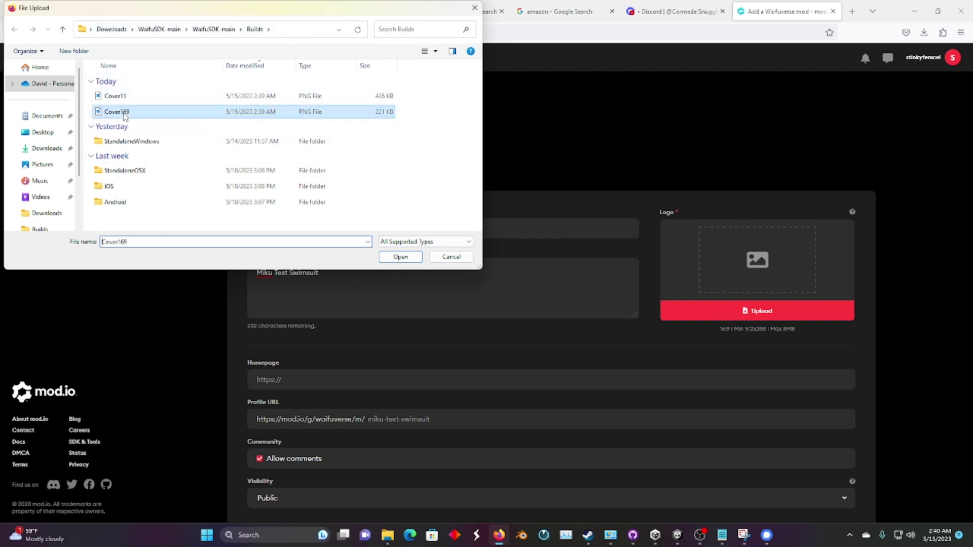
left_click(452, 257)
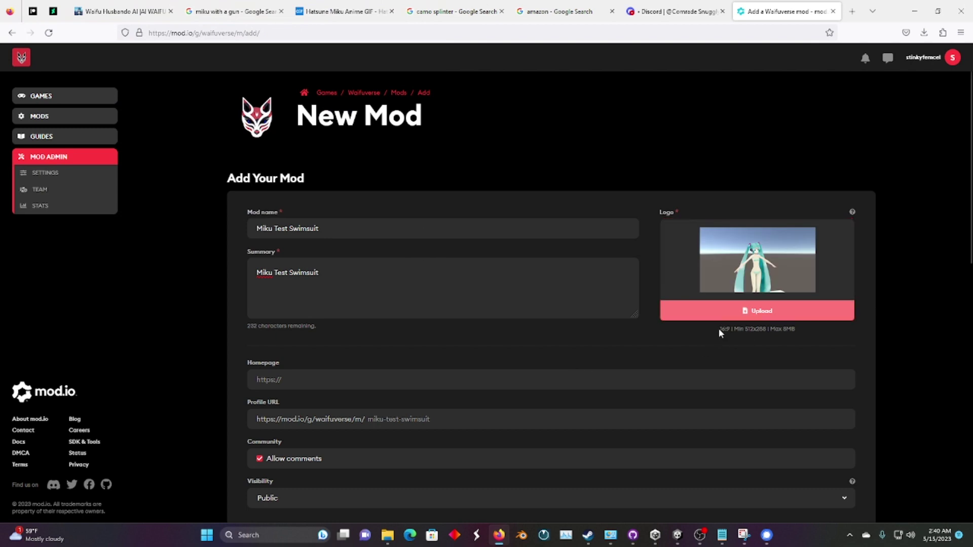
- Review the New Mod form and save it to create Miku Test Swimsuit
left_click_drag(720, 330, 732, 332)
scroll(531, 342, "down", 10)
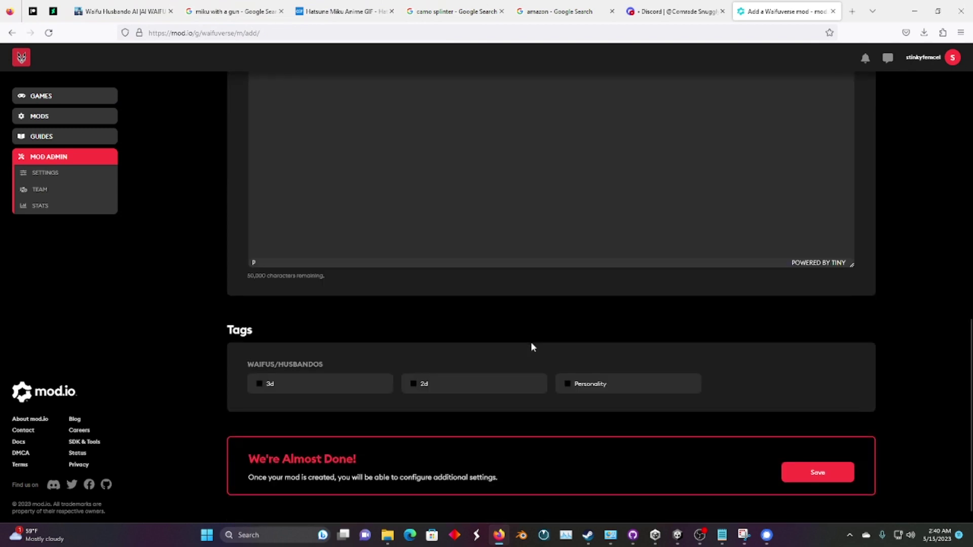
scroll(480, 246, "up", 3)
left_click(375, 316)
scroll(374, 316, "up", 5)
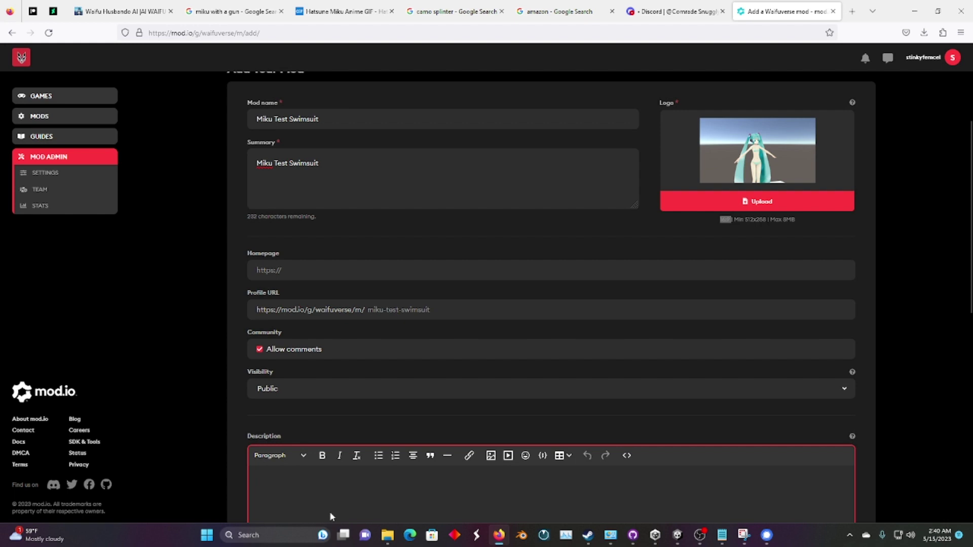
scroll(329, 494, "down", 6)
scroll(559, 403, "down", 3)
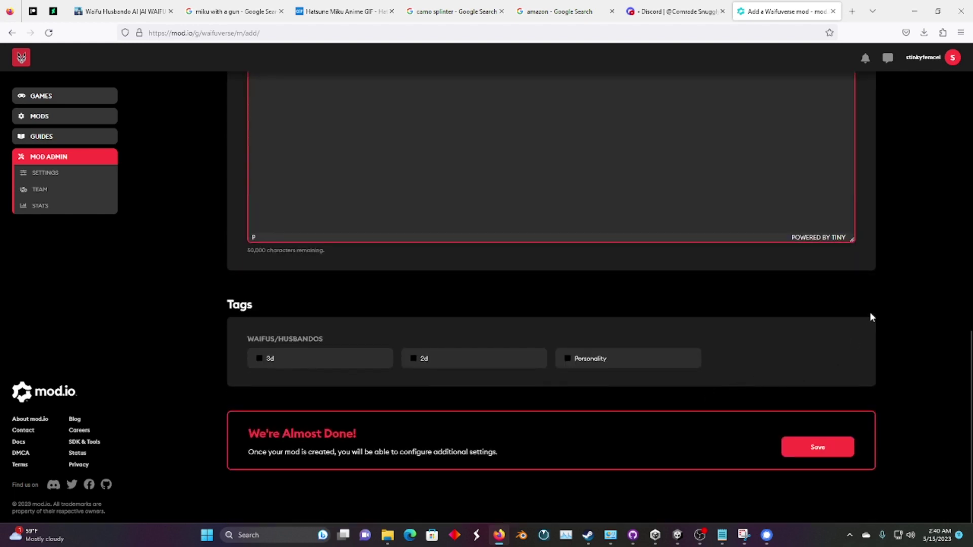
left_click(817, 447)
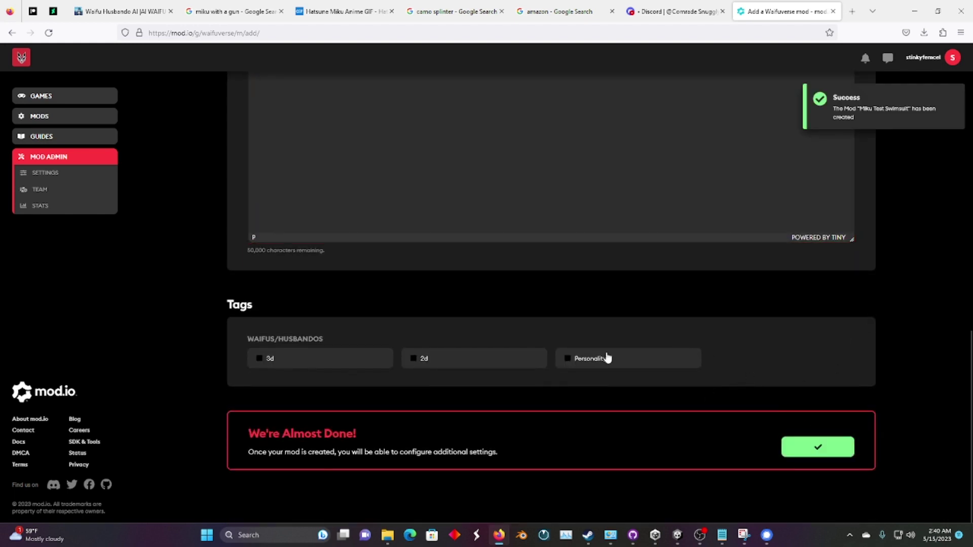
left_click(271, 358)
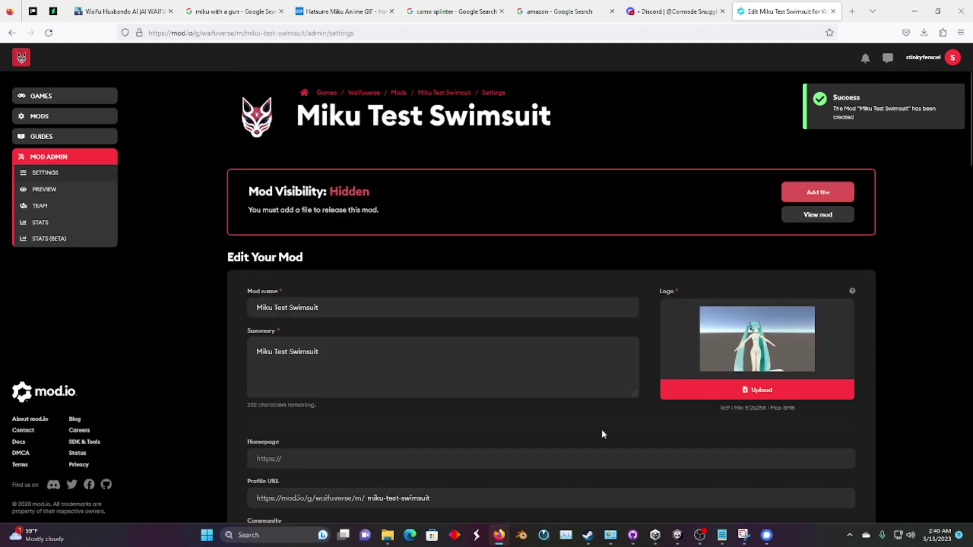
- Tick the 3d tag under Waifus/Husbandos and save the mod's tags
scroll(603, 430, "down", 10)
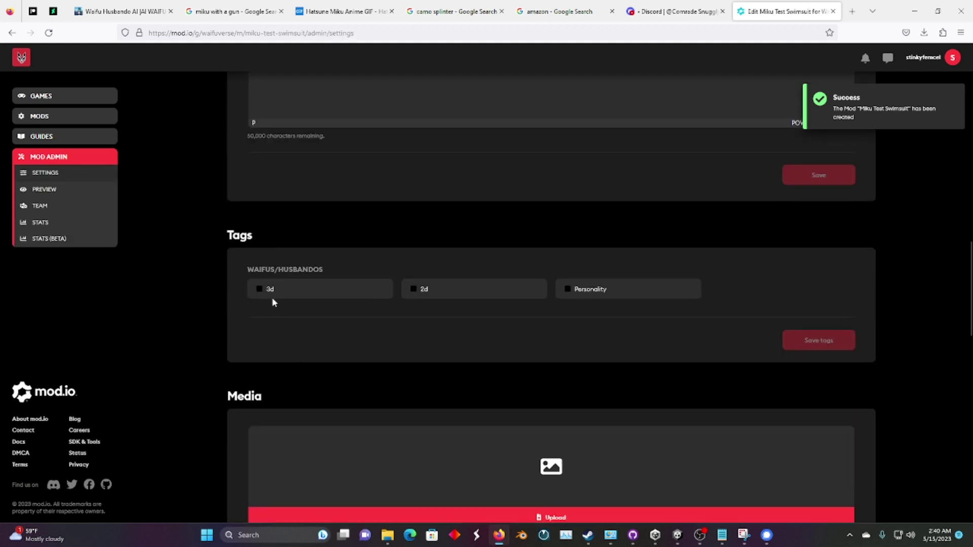
left_click(304, 298)
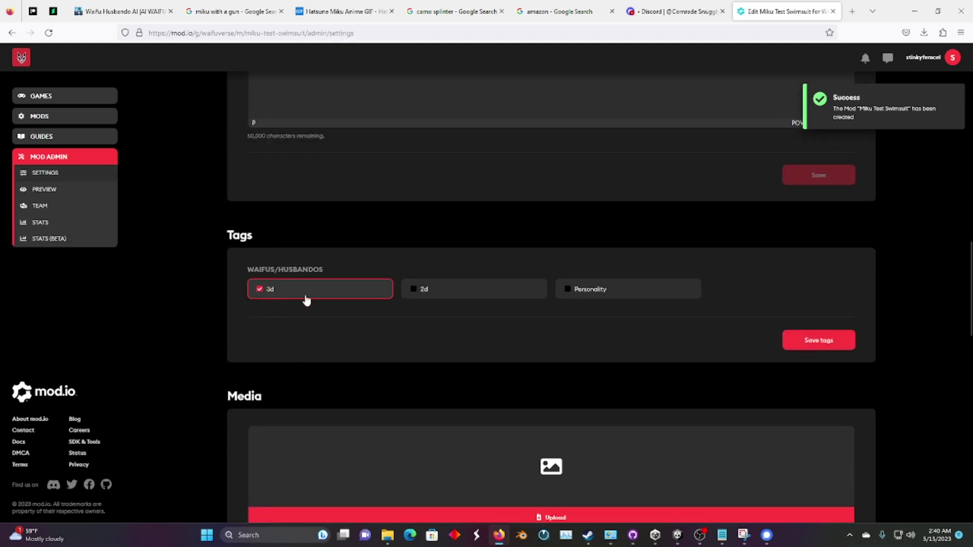
left_click(823, 343)
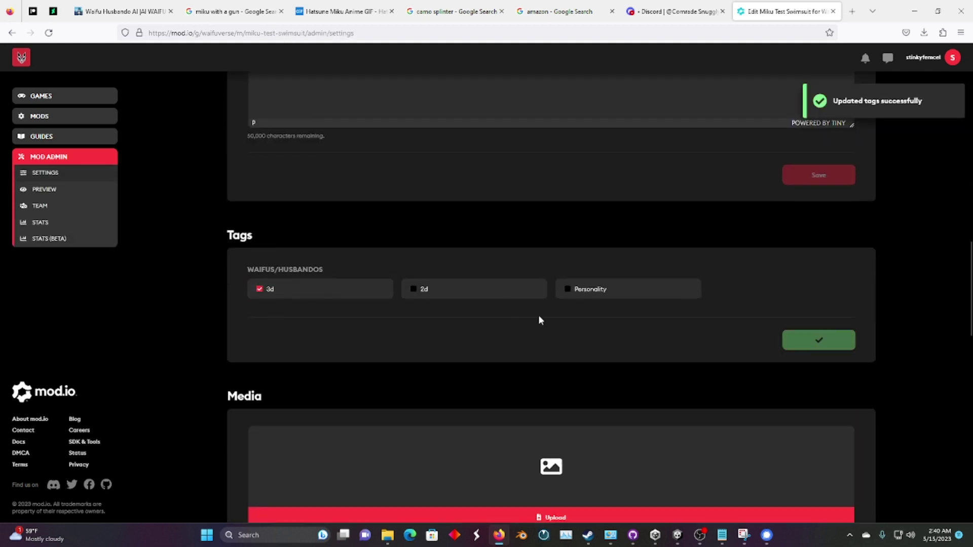
scroll(712, 328, "up", 10)
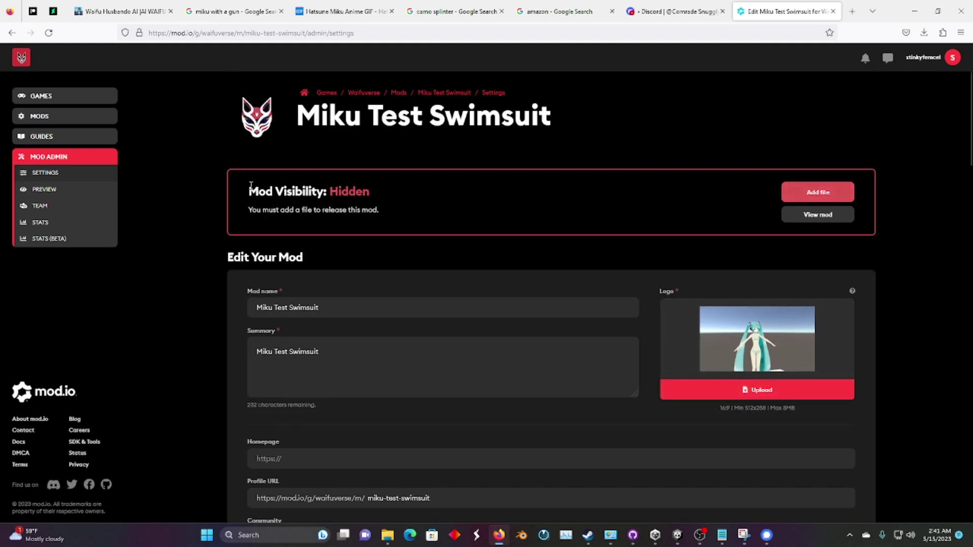
left_click_drag(248, 192, 370, 194)
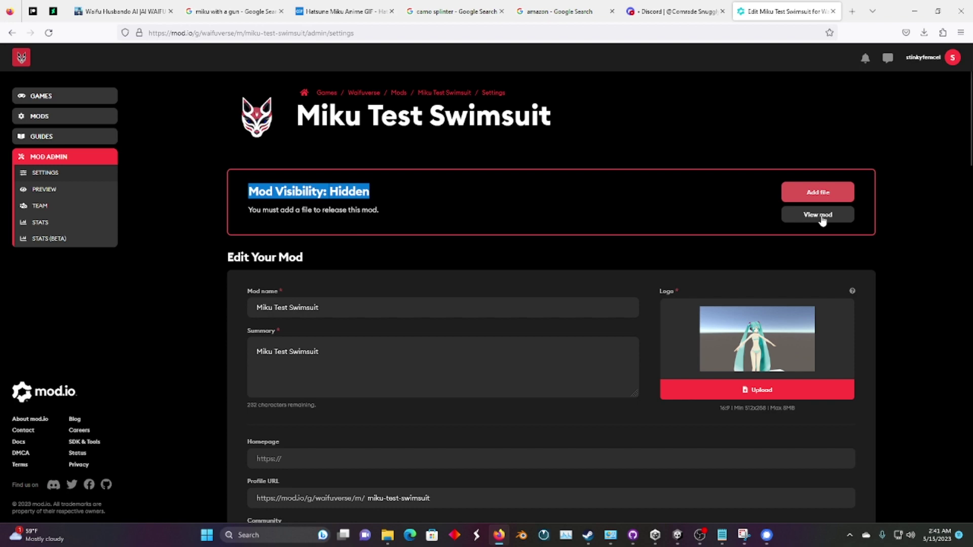
- Attach Cover169.zip as the mod file, agree to the terms, and start the upload
left_click(818, 194)
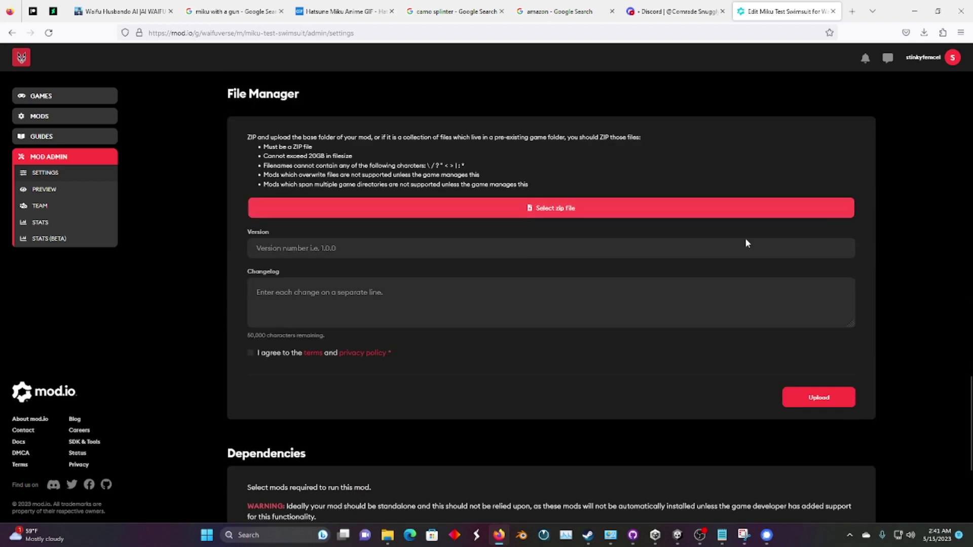
left_click(505, 204)
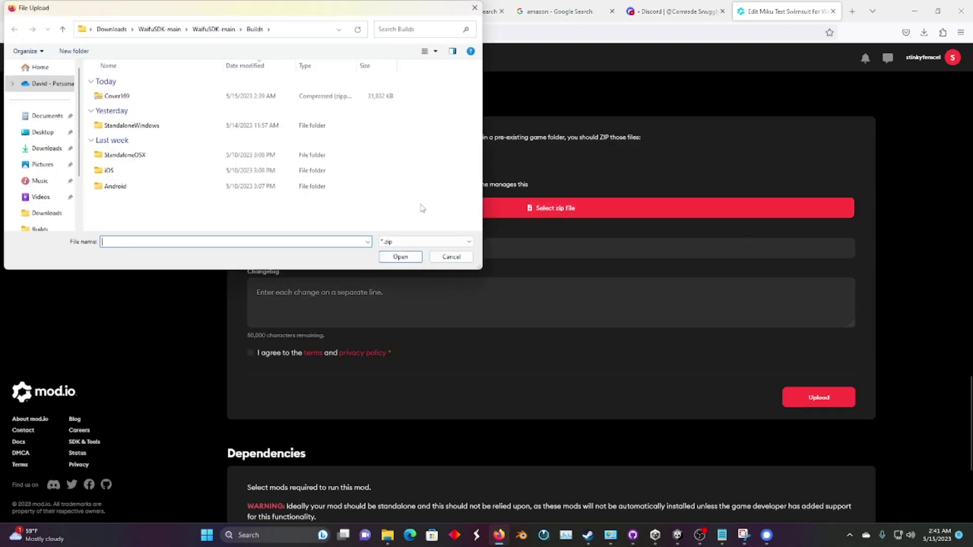
left_click(160, 100)
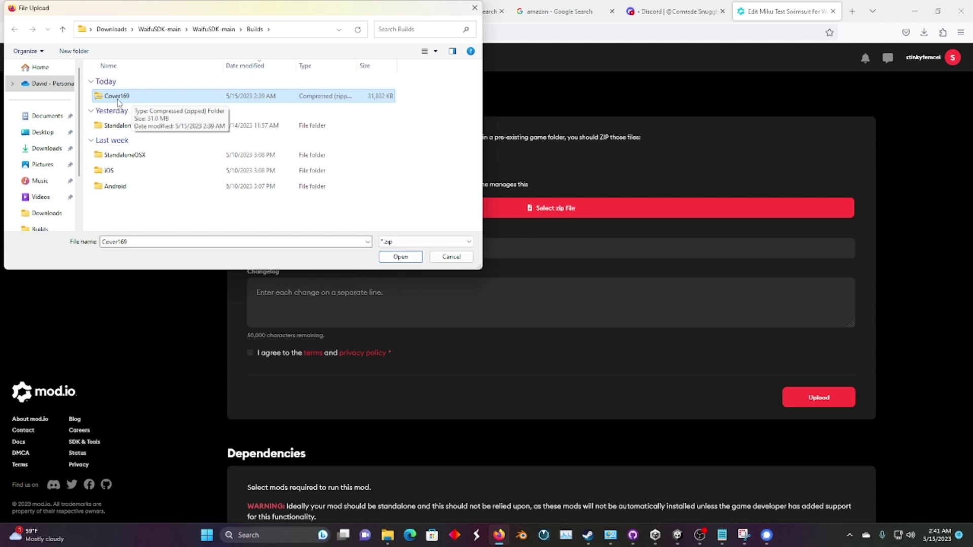
double_click(122, 99)
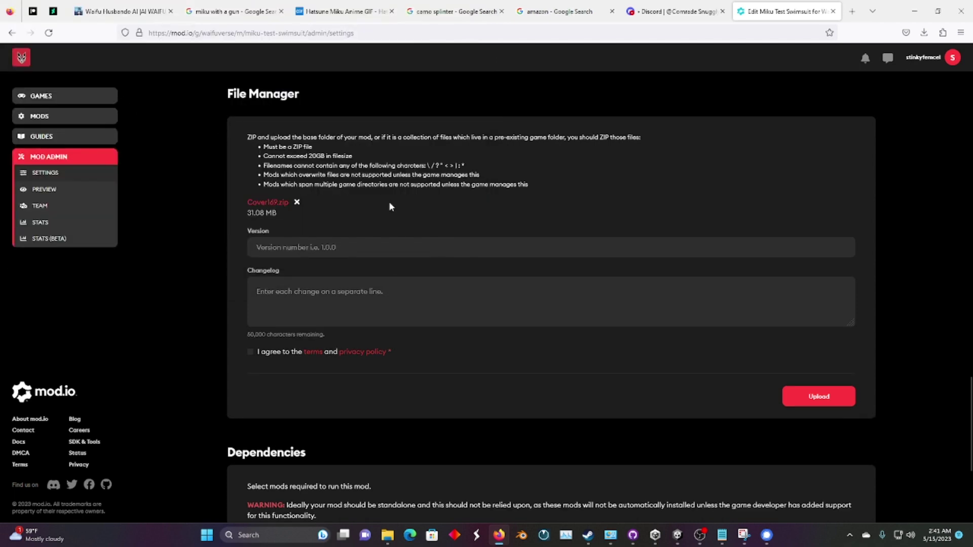
left_click(261, 353)
left_click(801, 393)
mouse_move(388, 534)
- Check the Desktop and PCVR download section on the Waifuverse itch.io page
left_click(126, 4)
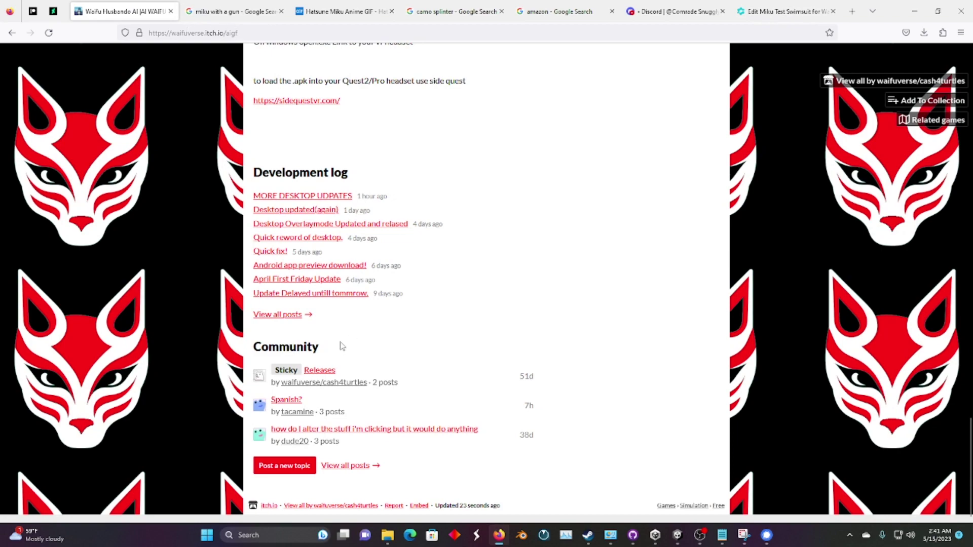
scroll(330, 350, "up", 8)
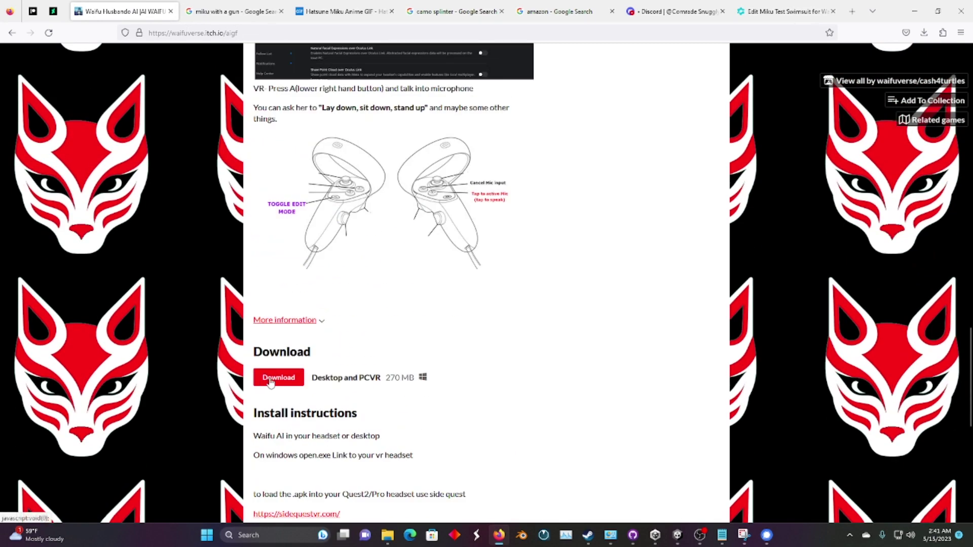
scroll(317, 377, "up", 10)
scroll(337, 368, "up", 8)
scroll(332, 370, "down", 17)
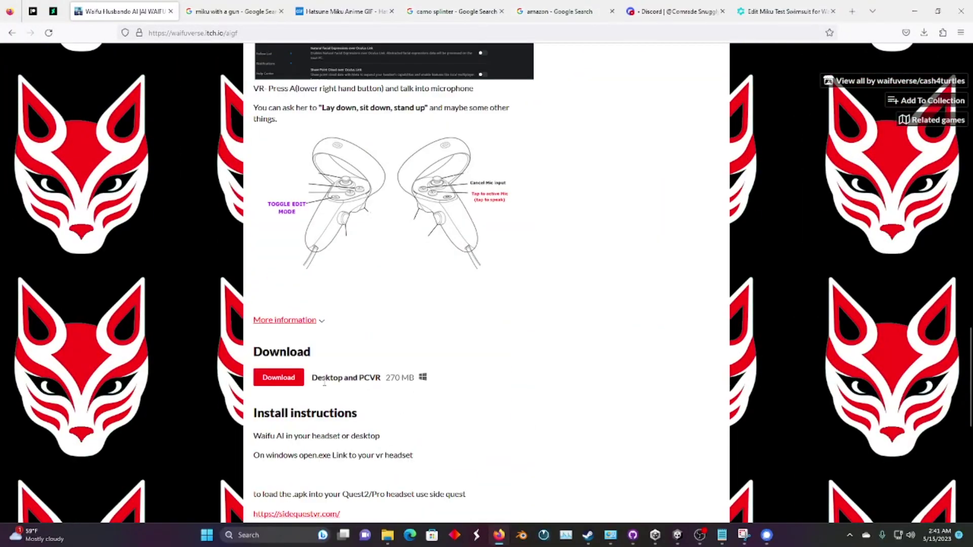
left_click_drag(324, 383, 353, 381)
- Bring up the AI_Waifu folder, select the AI_Waifu app, and return to mod.io
mouse_move(399, 530)
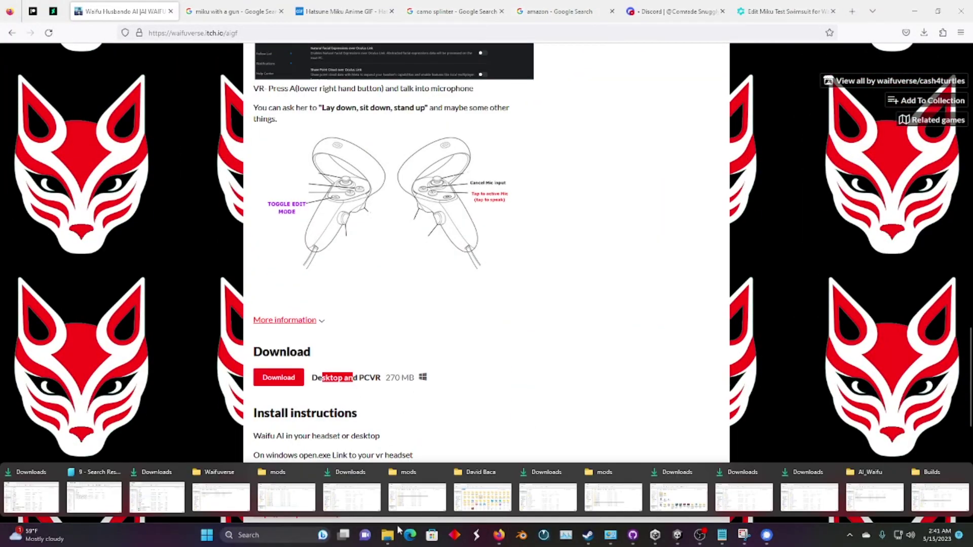
left_click(895, 499)
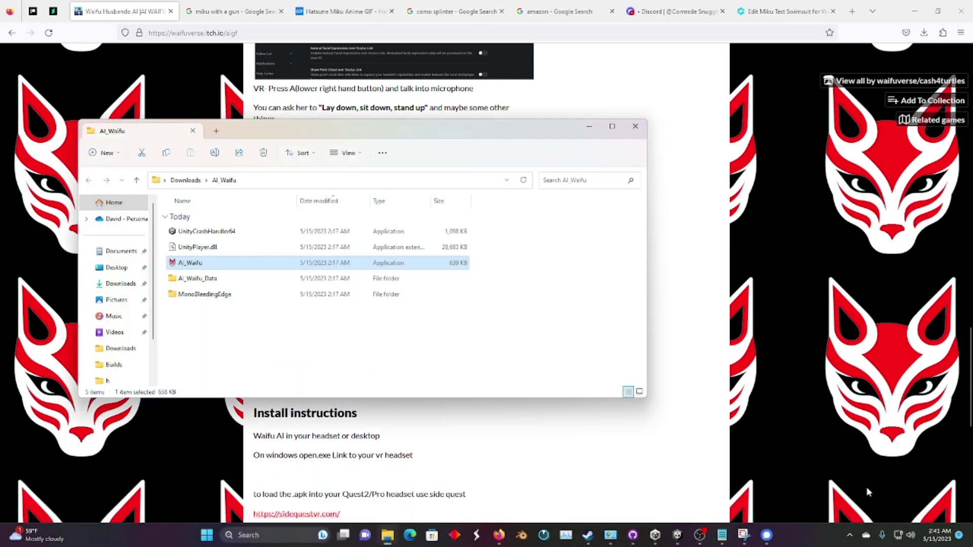
left_click(219, 264)
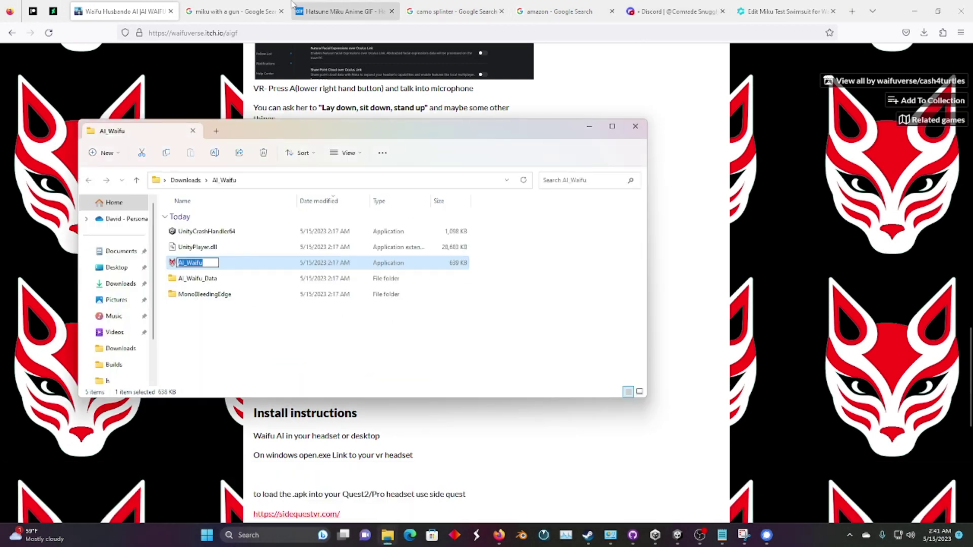
left_click_drag(716, 4, 615, 208)
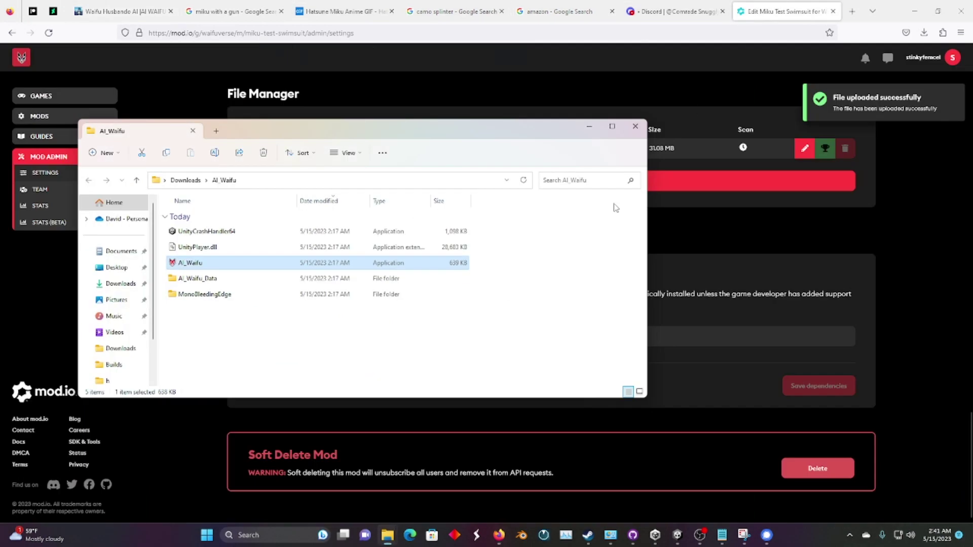
- Close the AI_Waifu window and confirm the mod's visibility reads Public
left_click(635, 126)
scroll(818, 454, "up", 10)
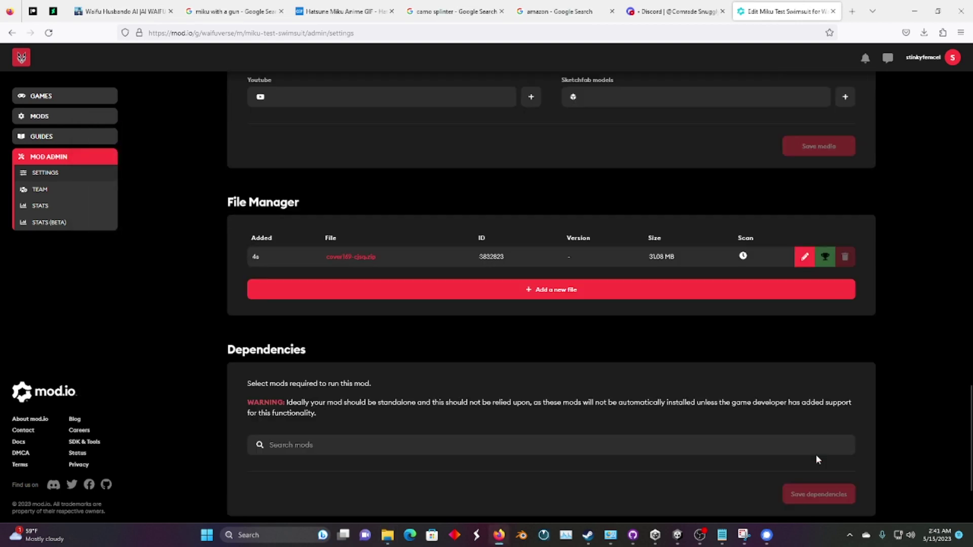
scroll(820, 451, "up", 5)
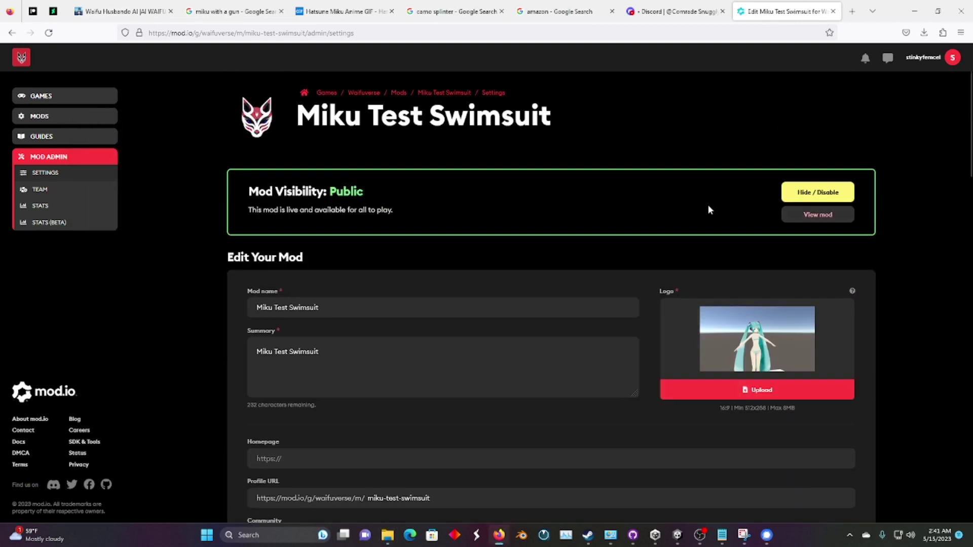
double_click(325, 191)
left_click_drag(327, 191, 362, 191)
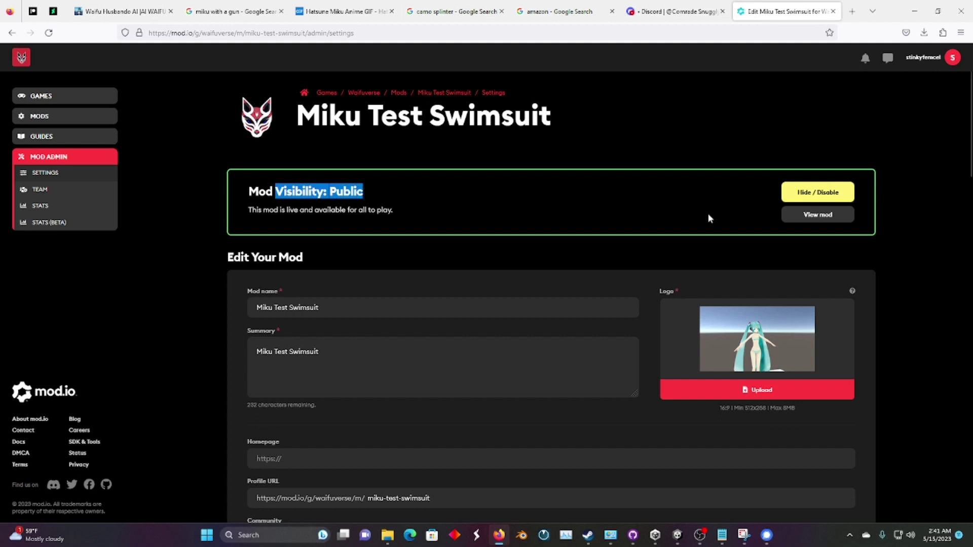
- Open the mod's public page, then switch to the Builds folder window
left_click(797, 224)
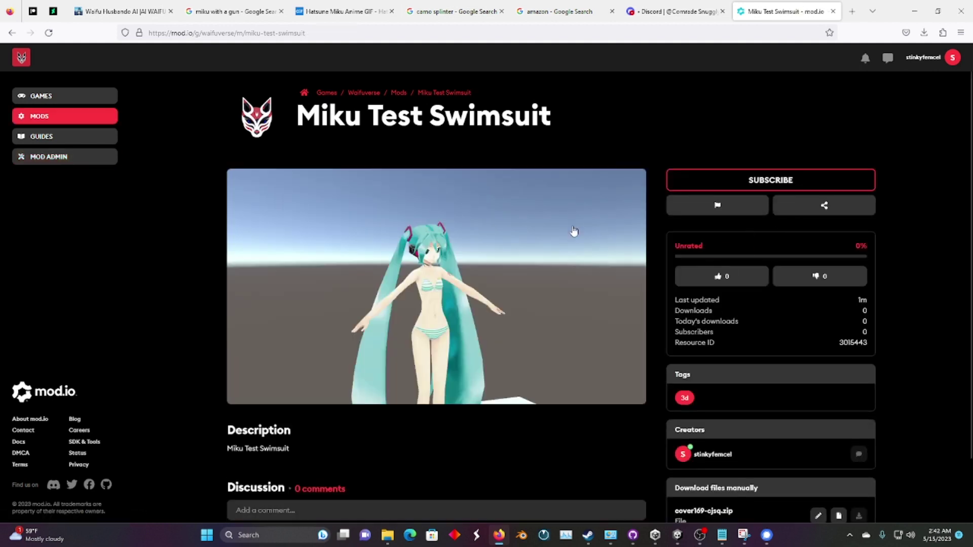
key("alt+Tab")
key("alt+Tab")
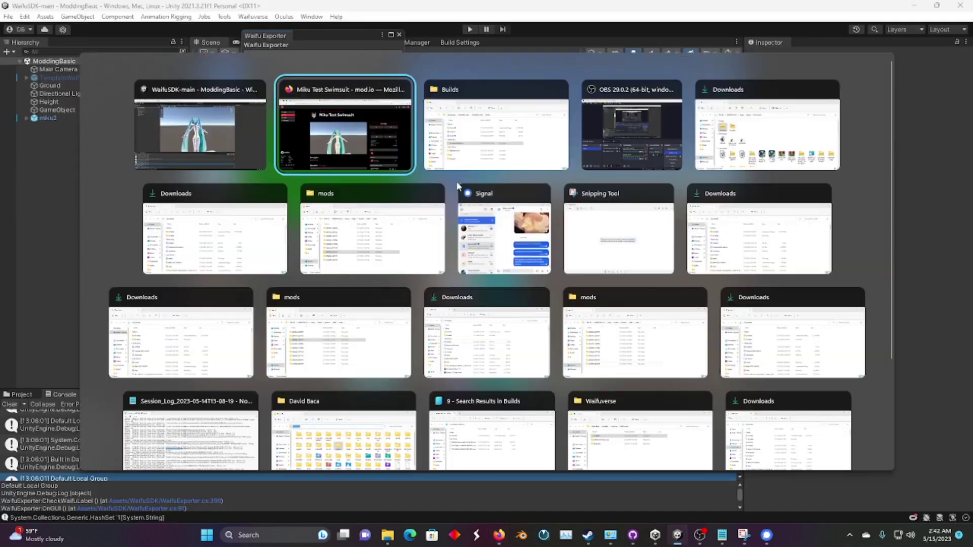
left_click(457, 167)
- Open Downloads\AI_Waifu and launch the AI_Waifu application
mouse_move(387, 535)
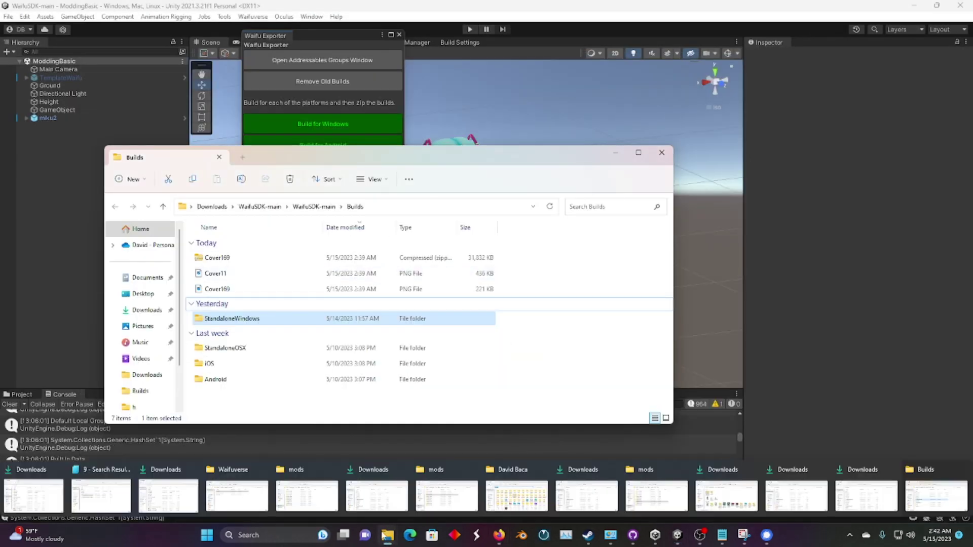
left_click(798, 494)
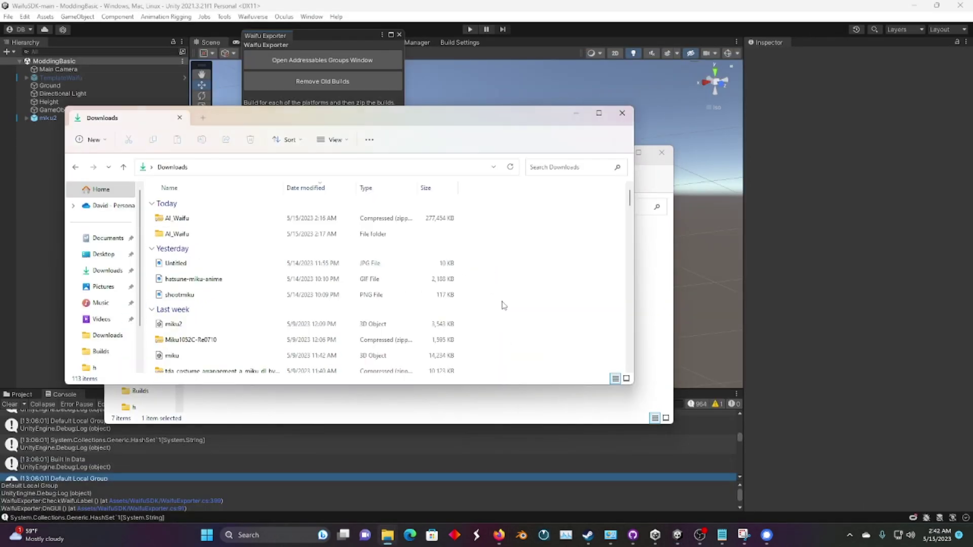
double_click(198, 236)
left_click(191, 253)
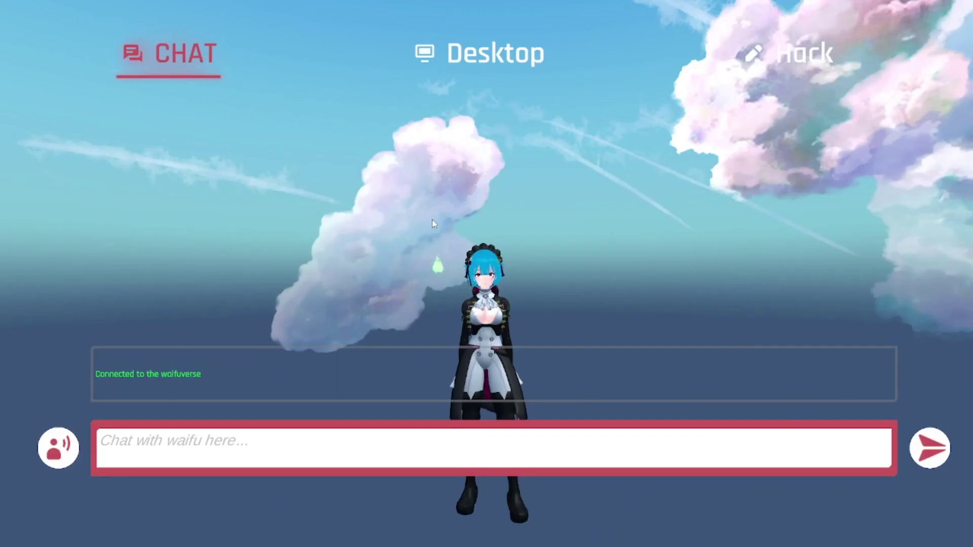
- Open the Waifuverse mod browser from the settings panel
left_click(811, 52)
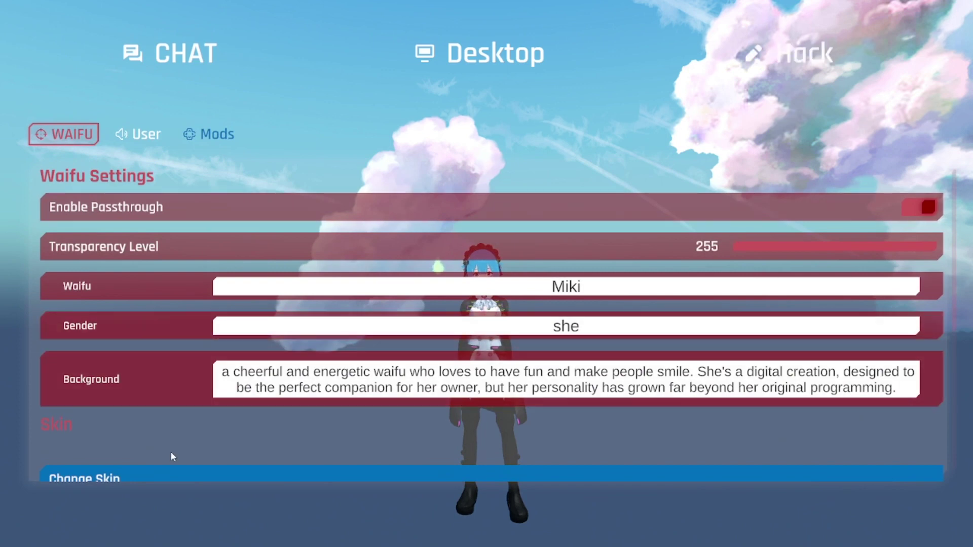
scroll(152, 426, "down", 1)
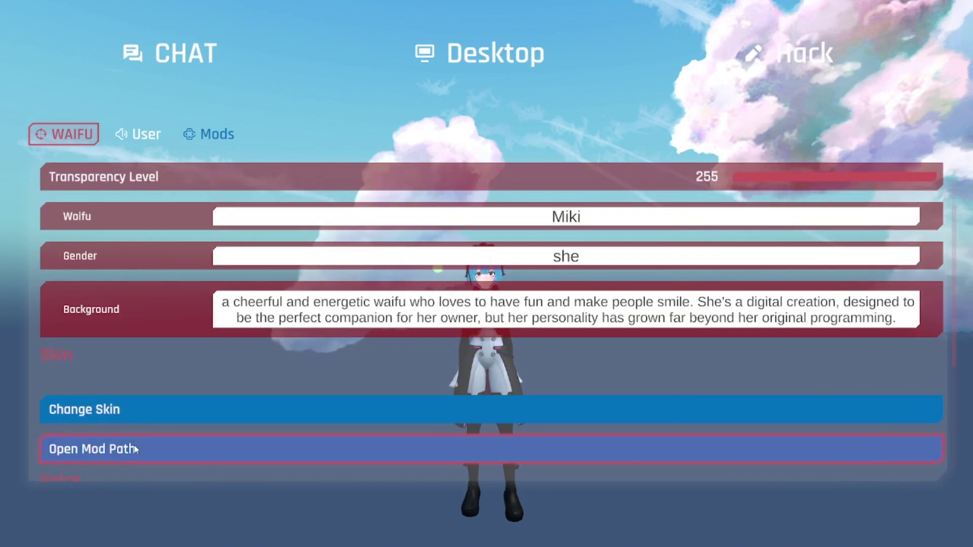
left_click(213, 138)
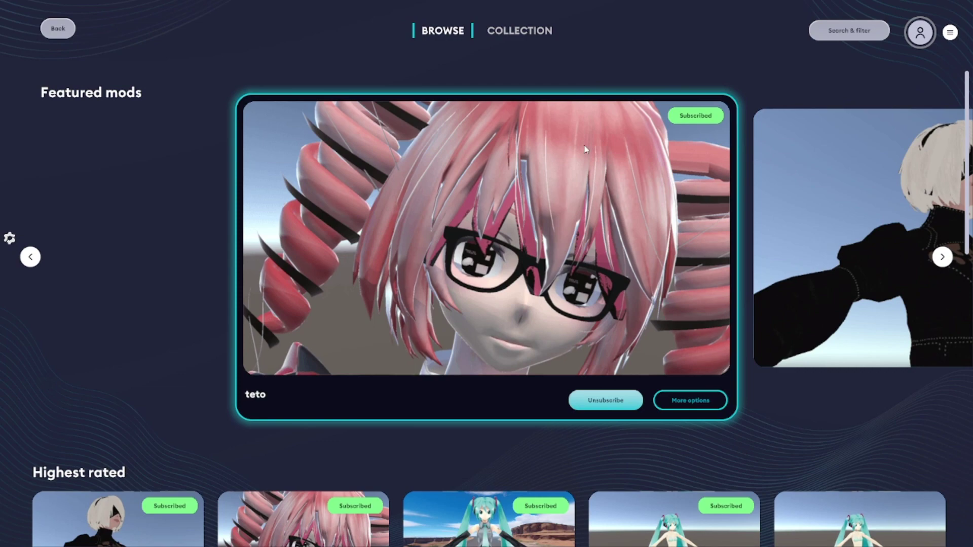
scroll(690, 287, "down", 5)
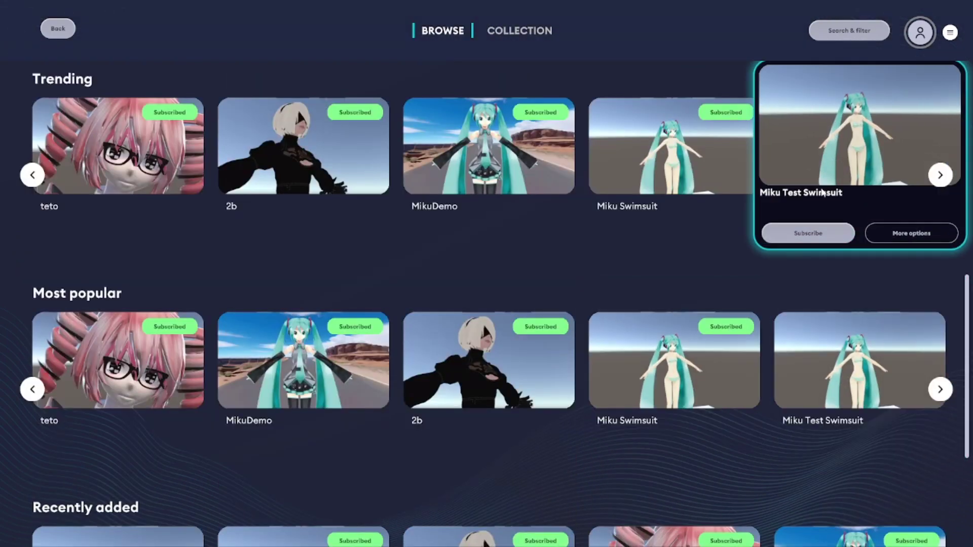
- Open the Miku Test Swimsuit mod card and subscribe to it
mouse_move(720, 219)
mouse_move(843, 167)
left_click(845, 148)
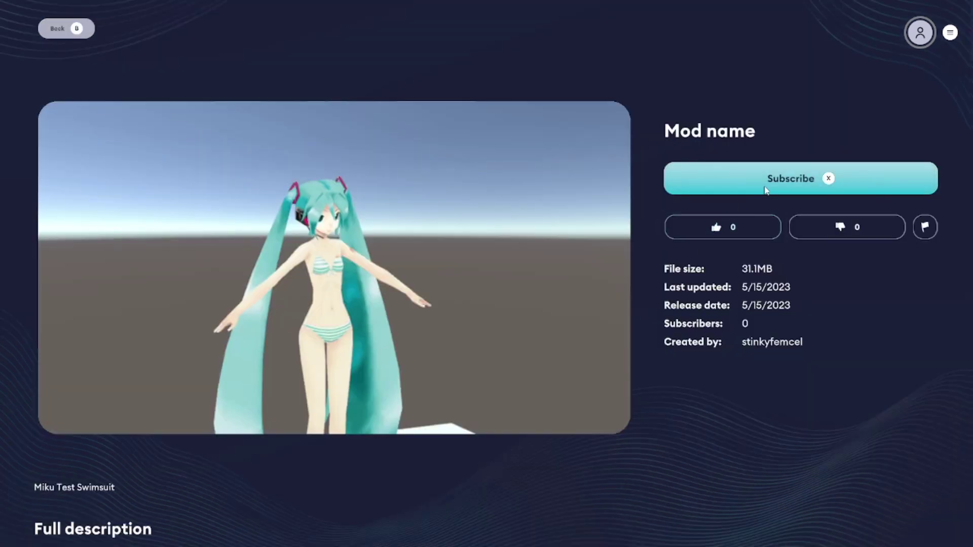
left_click(785, 183)
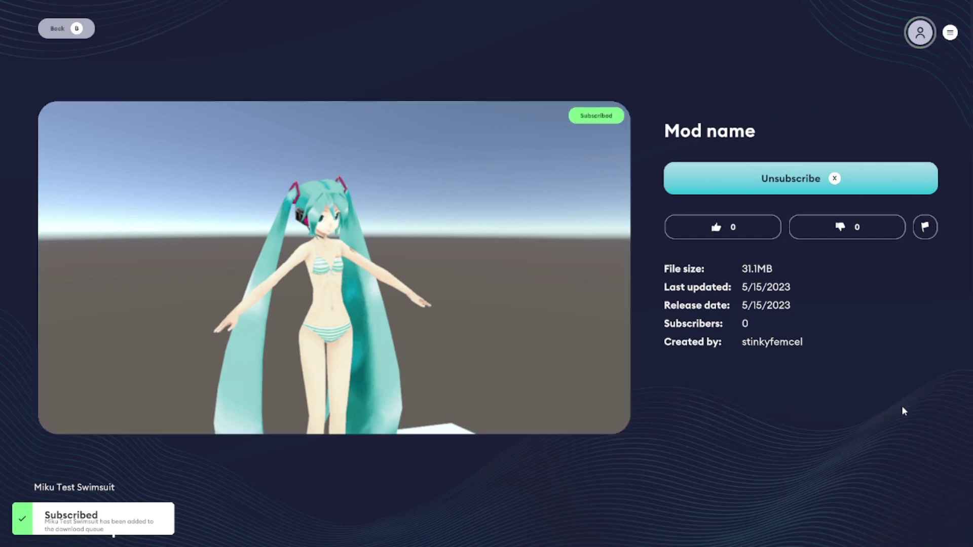
- Apply the newly installed swimsuit Miku skin to the Waifuverse avatar
left_click(60, 32)
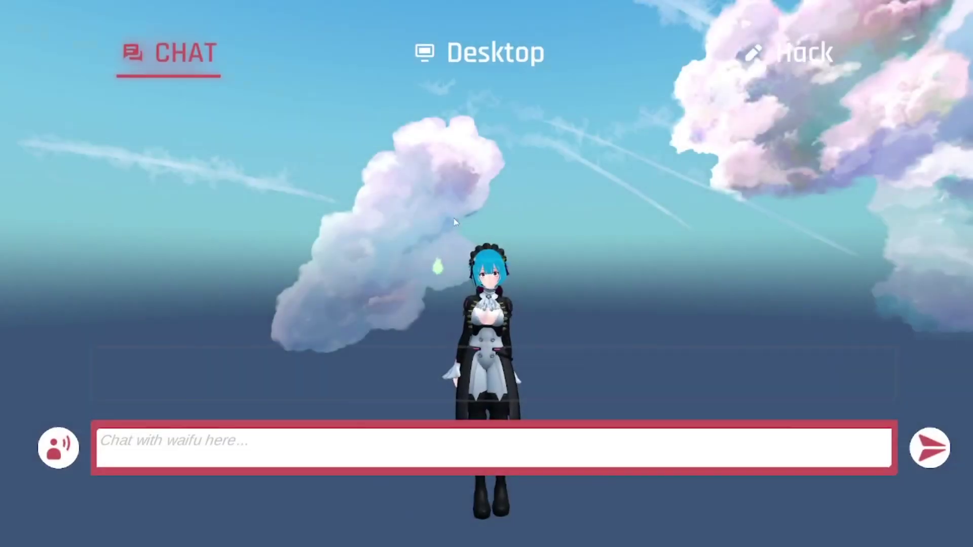
left_click(802, 50)
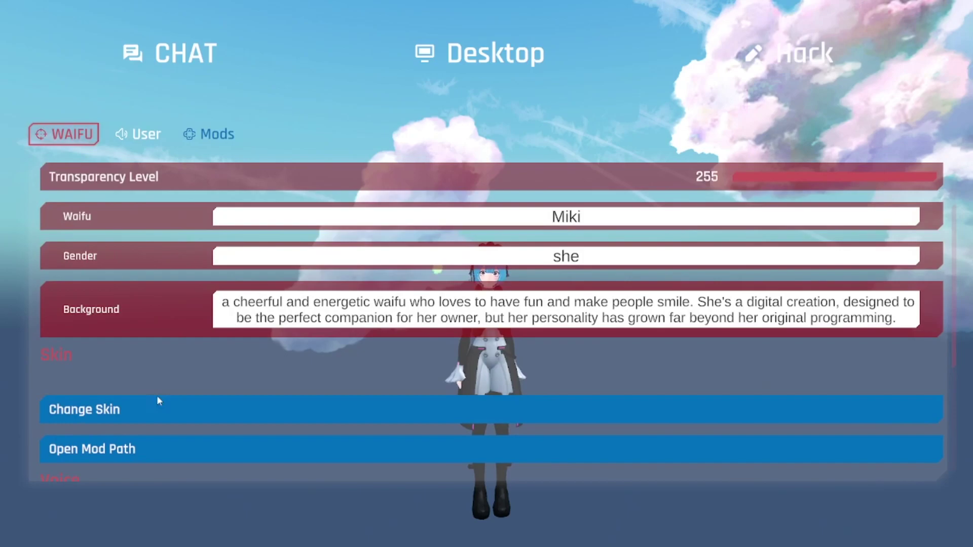
left_click(152, 409)
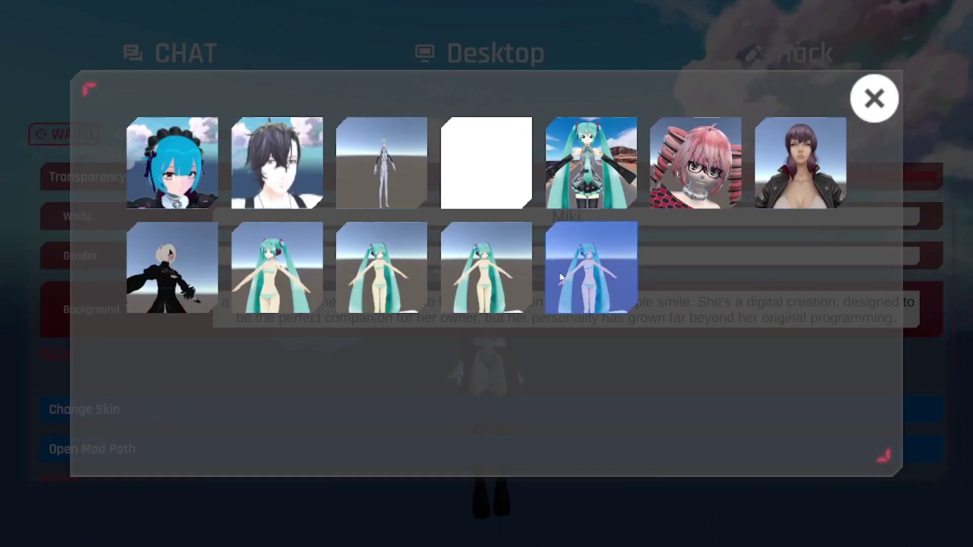
left_click(582, 282)
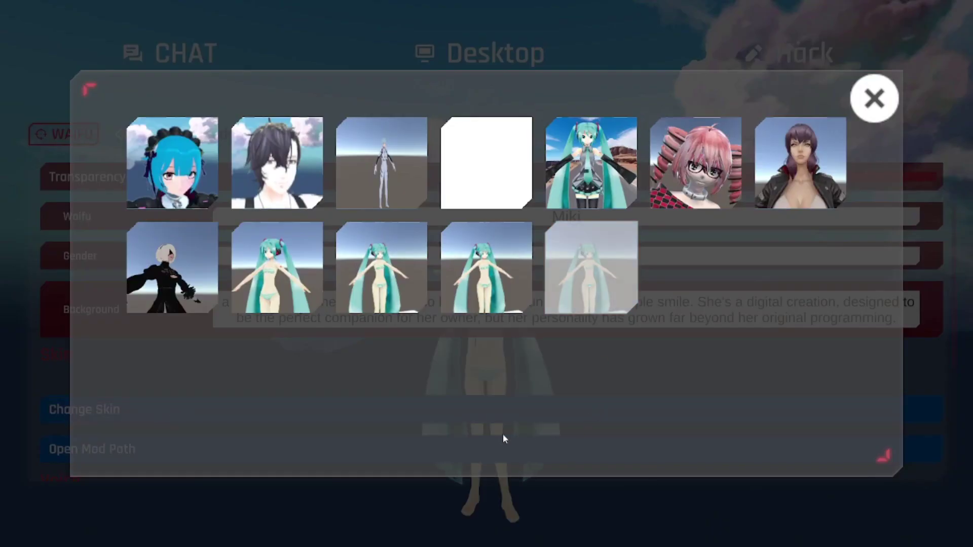
left_click(875, 99)
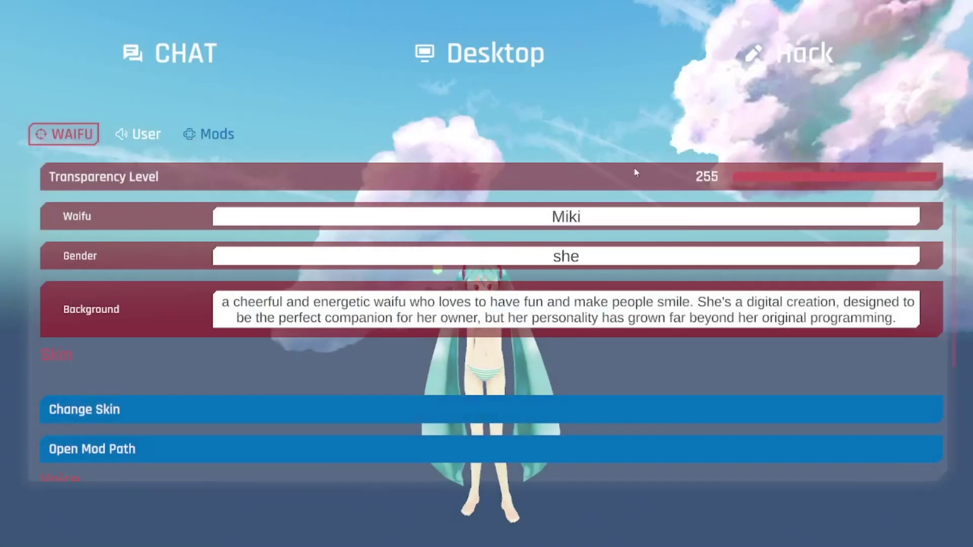
- Look through the user information settings, then return to the Waifu settings page
left_click(142, 133)
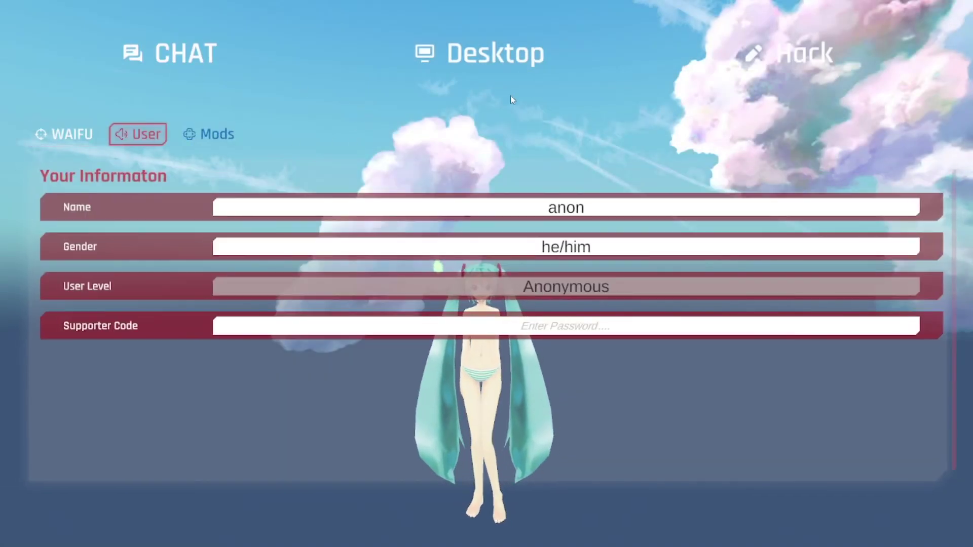
scroll(304, 267, "down", 2)
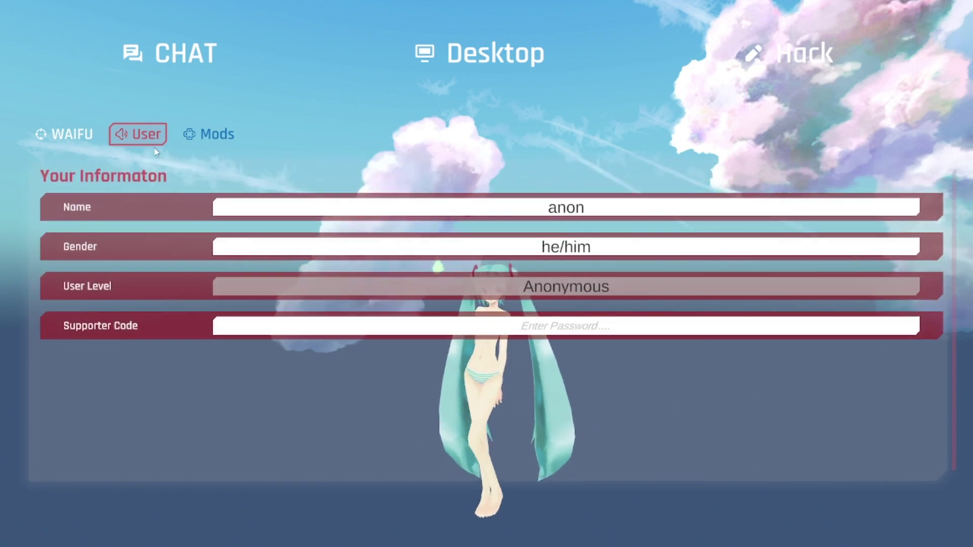
left_click(65, 134)
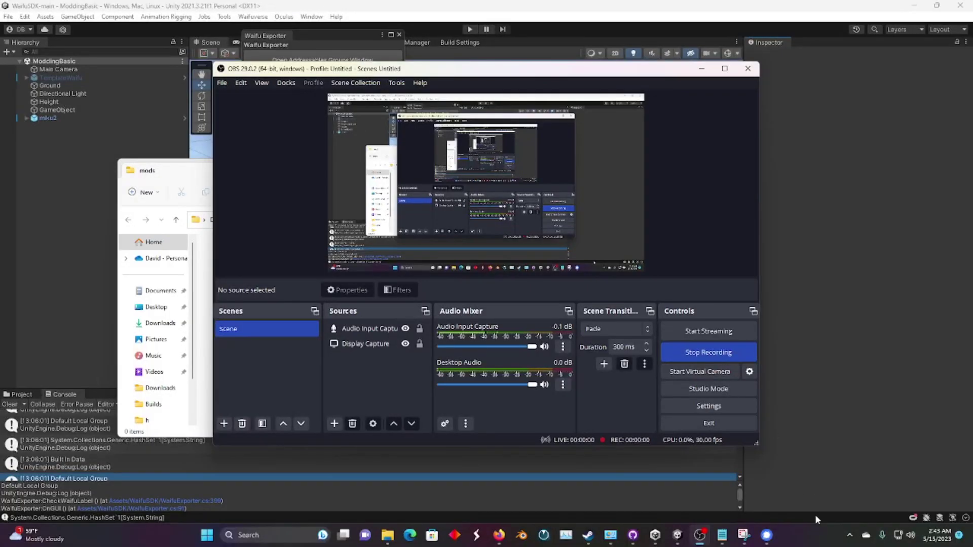
- Back in Unity, apply all of miku2's pending overrides to its prefab
left_click(677, 535)
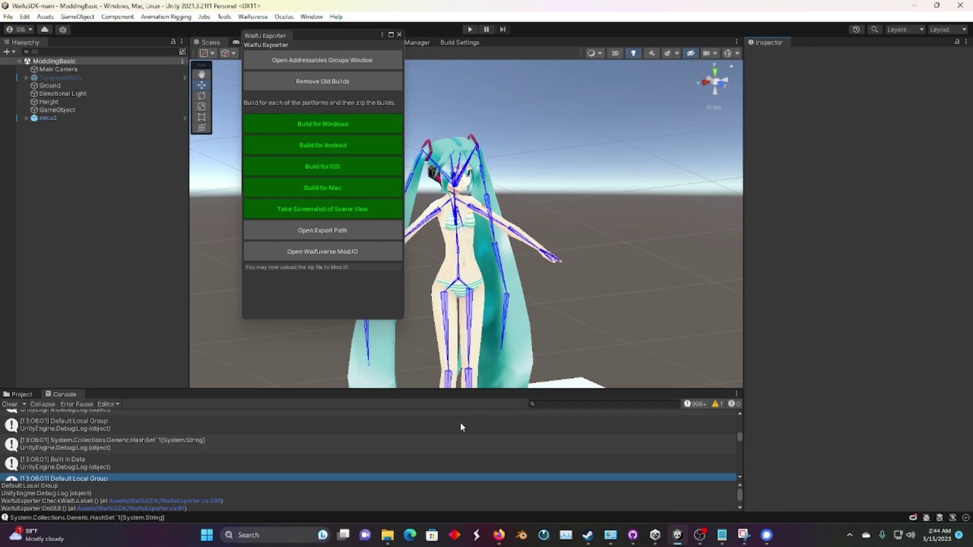
left_click(19, 394)
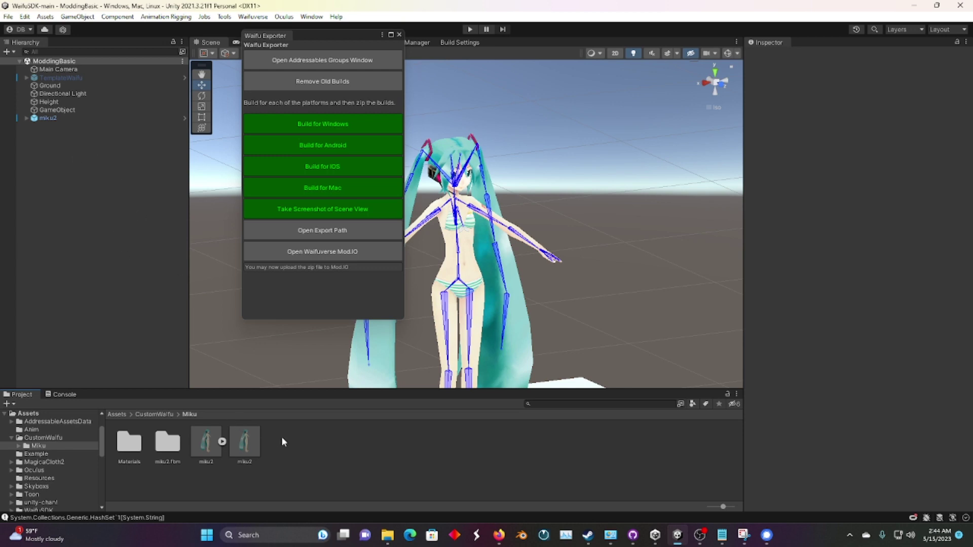
left_click(95, 118)
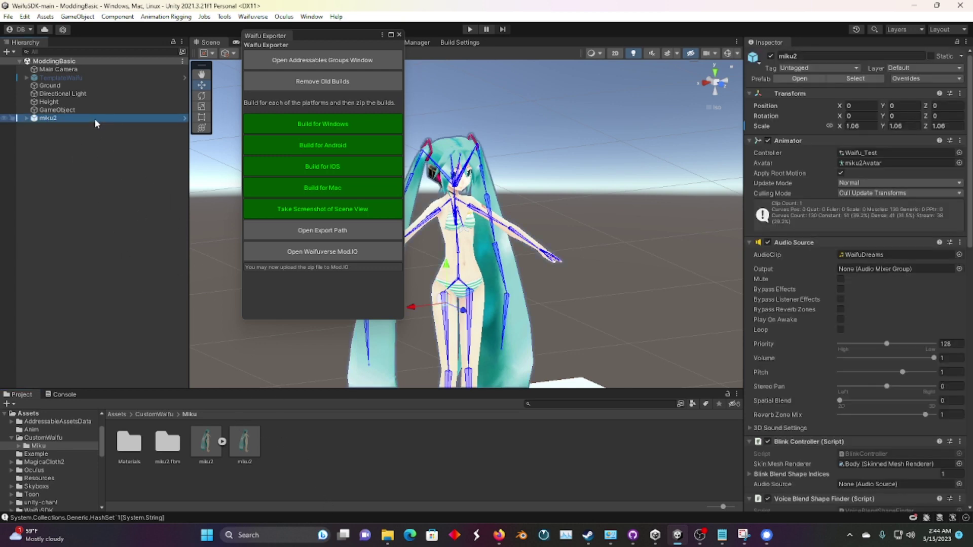
left_click(931, 79)
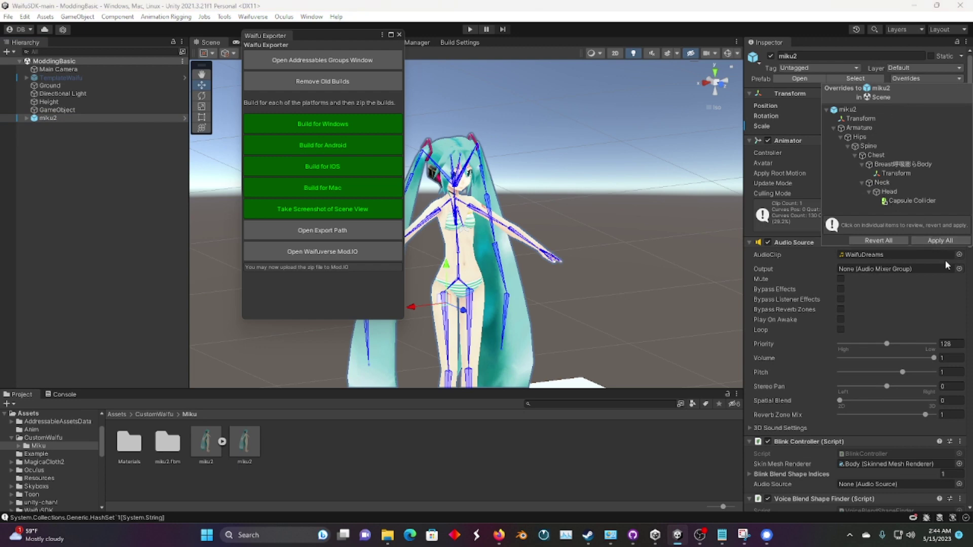
left_click(944, 241)
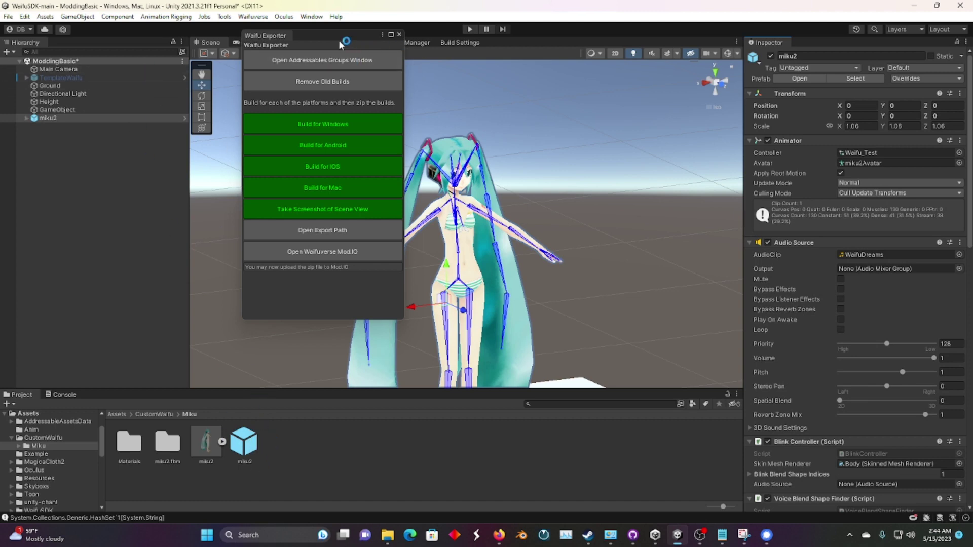
left_click_drag(341, 43, 385, 105)
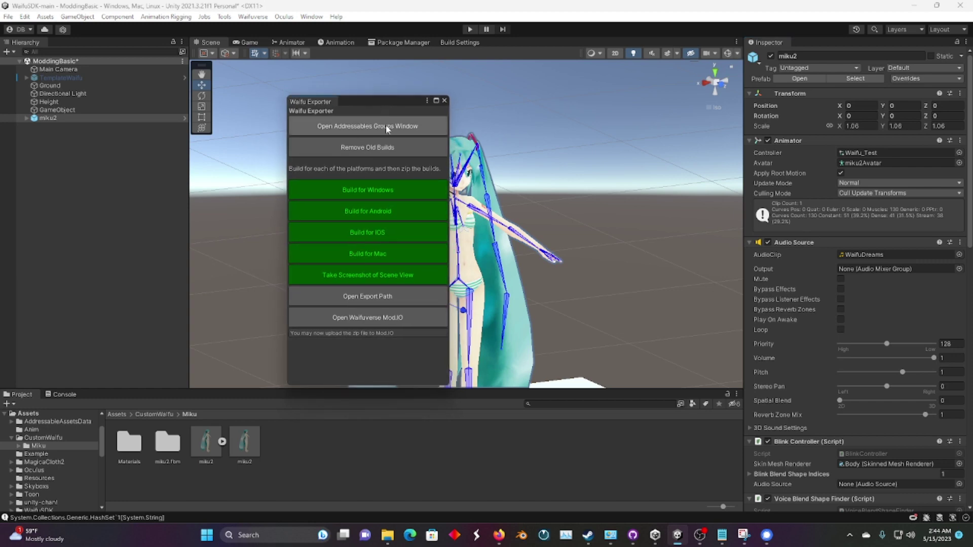
- Make miku2.fbm, Materials, the miku2 prefab and miku2.fbx non-addressable
left_click(385, 126)
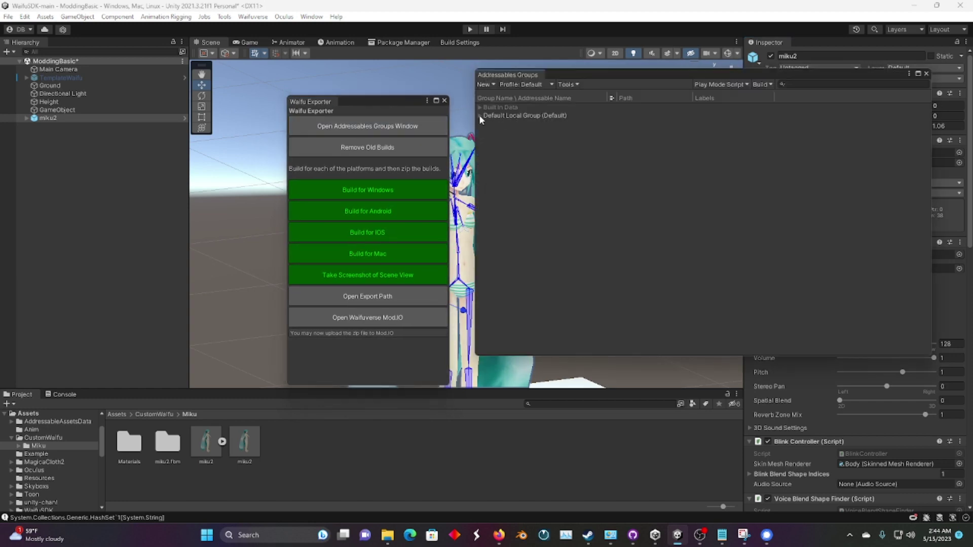
left_click(524, 124)
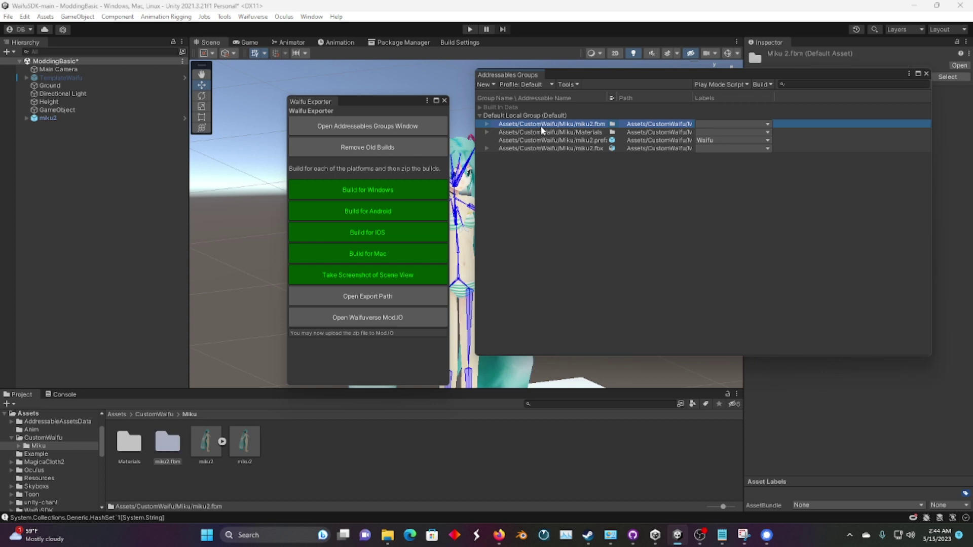
right_click(541, 125)
left_click(730, 135)
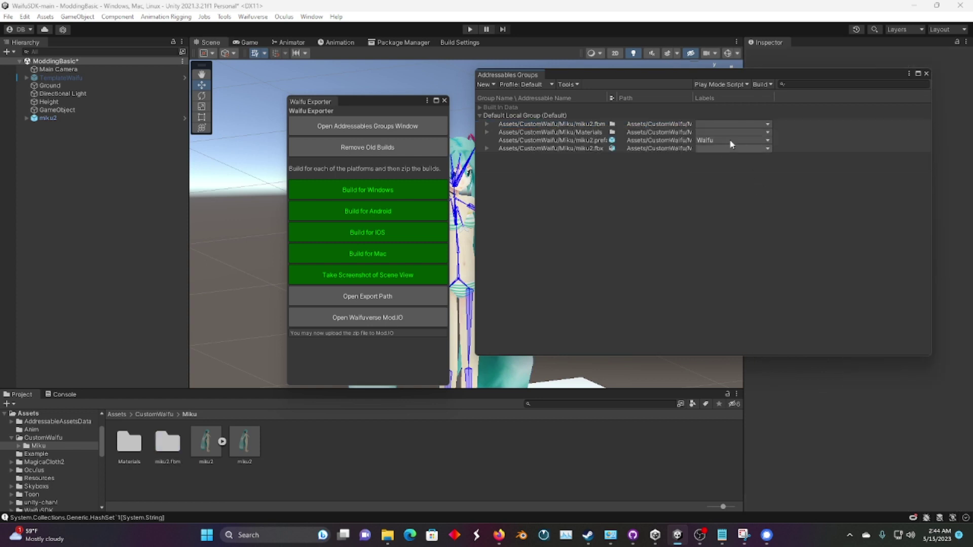
left_click(598, 123)
left_click_drag(633, 76, 591, 187)
left_click(750, 76)
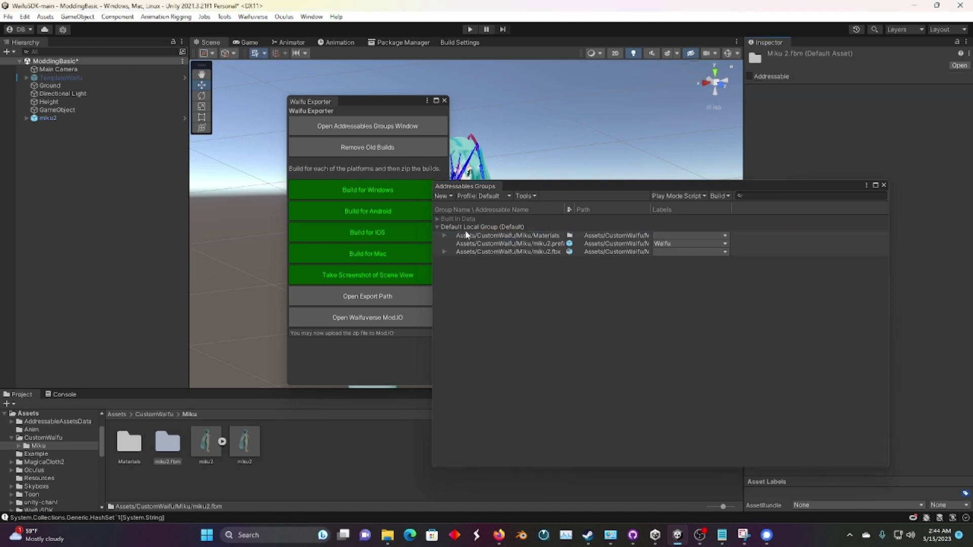
left_click(755, 78)
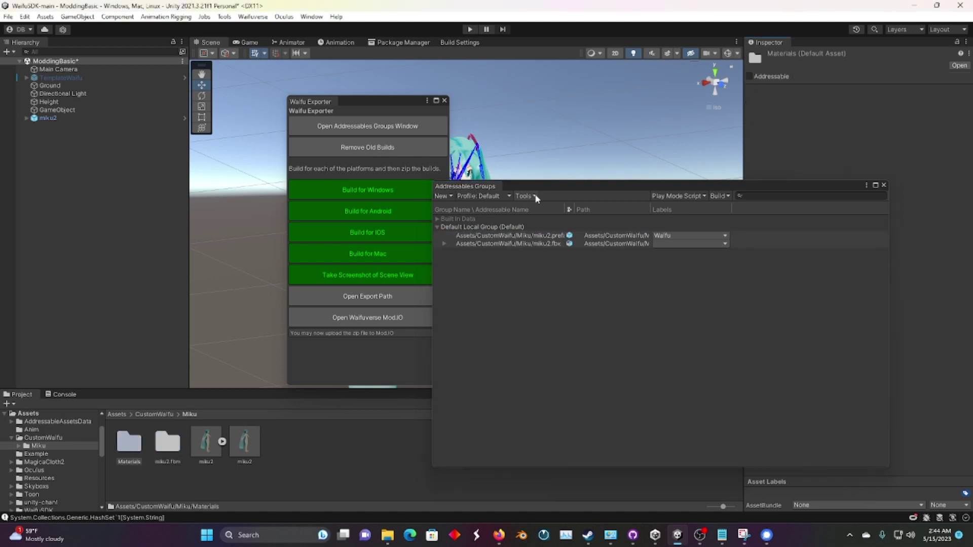
left_click(749, 77)
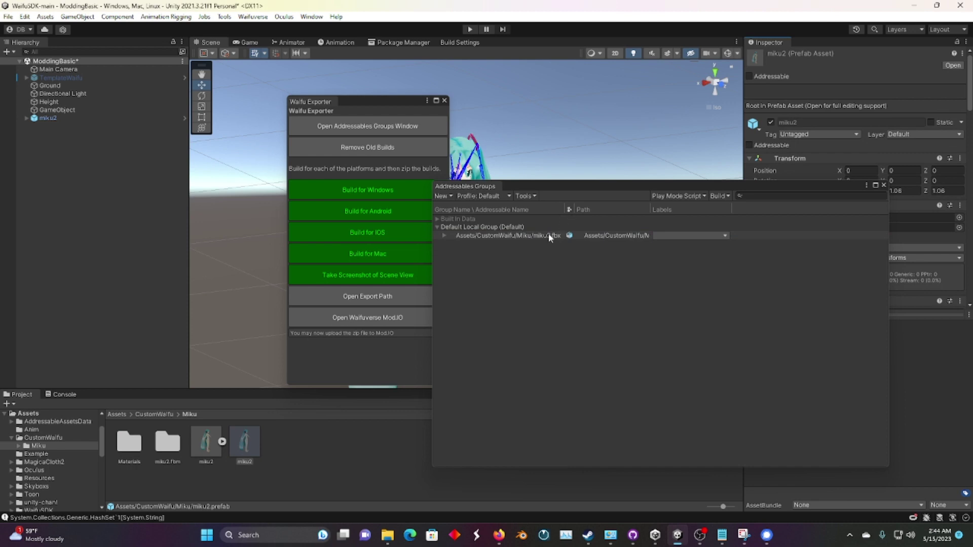
left_click(549, 235)
left_click(749, 76)
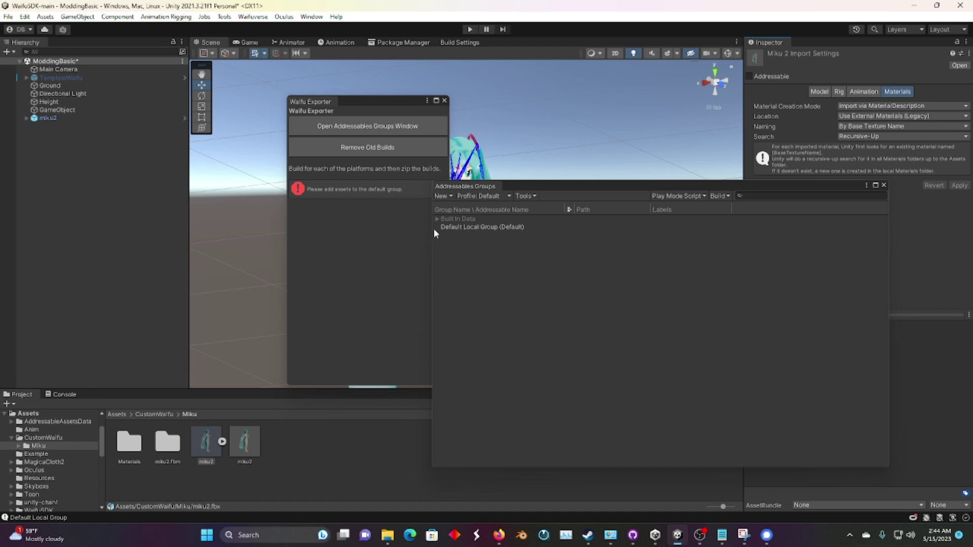
- Review the Builds folder: Cover169 zip, Cover11 image, StandaloneOSX, iOS and Android builds
left_click(387, 206)
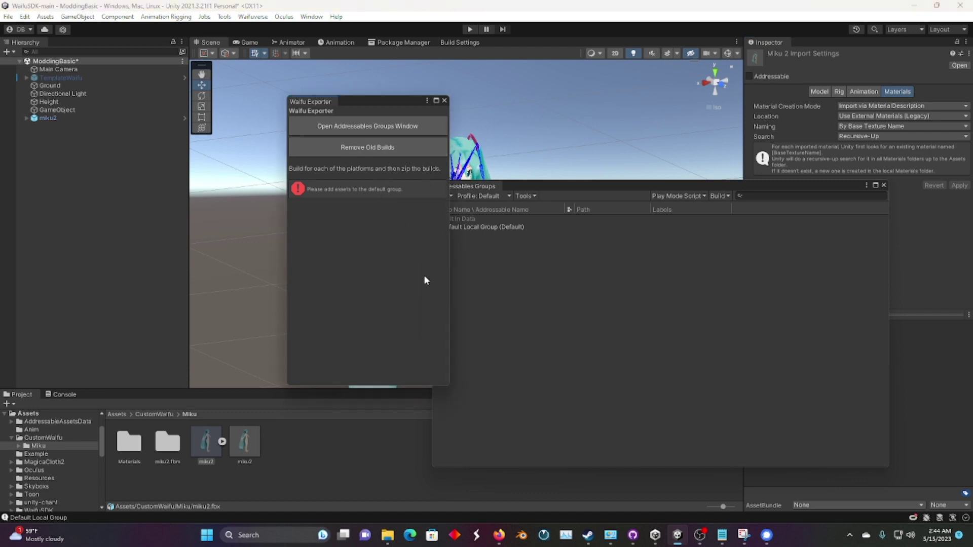
mouse_move(387, 535)
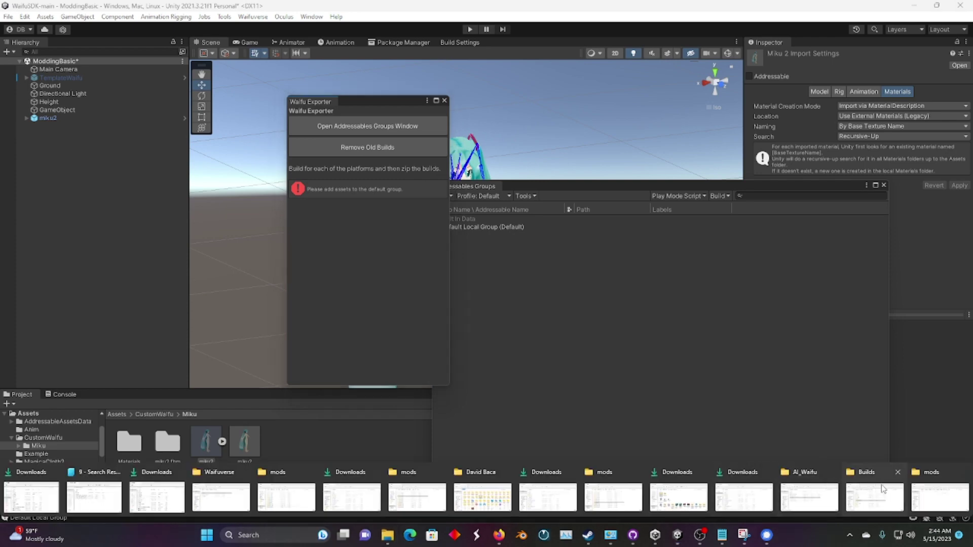
left_click(889, 489)
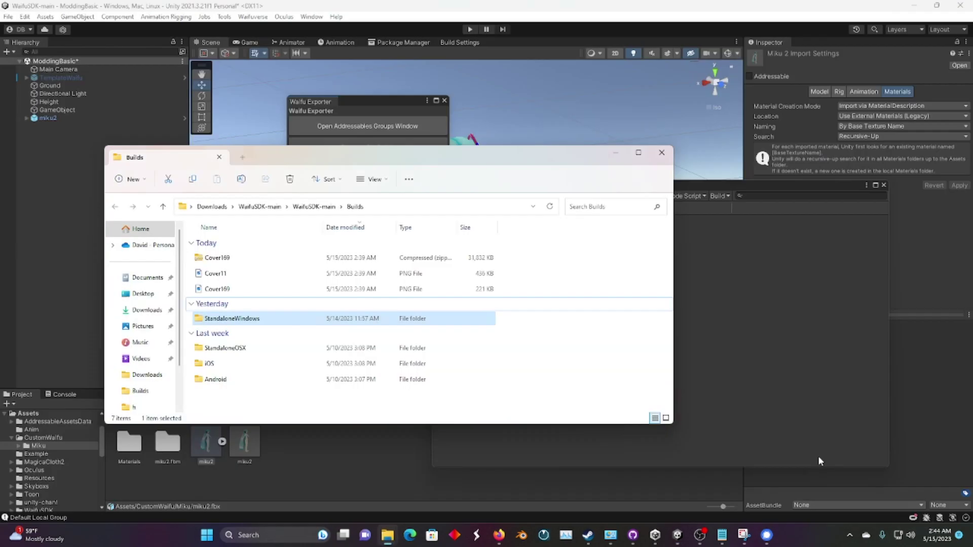
left_click(261, 258)
left_click(261, 273)
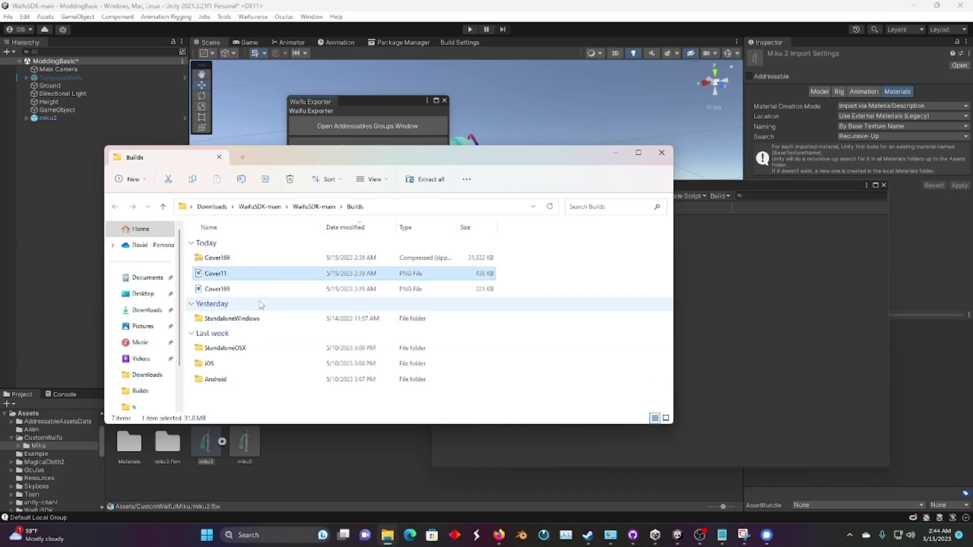
left_click(256, 333)
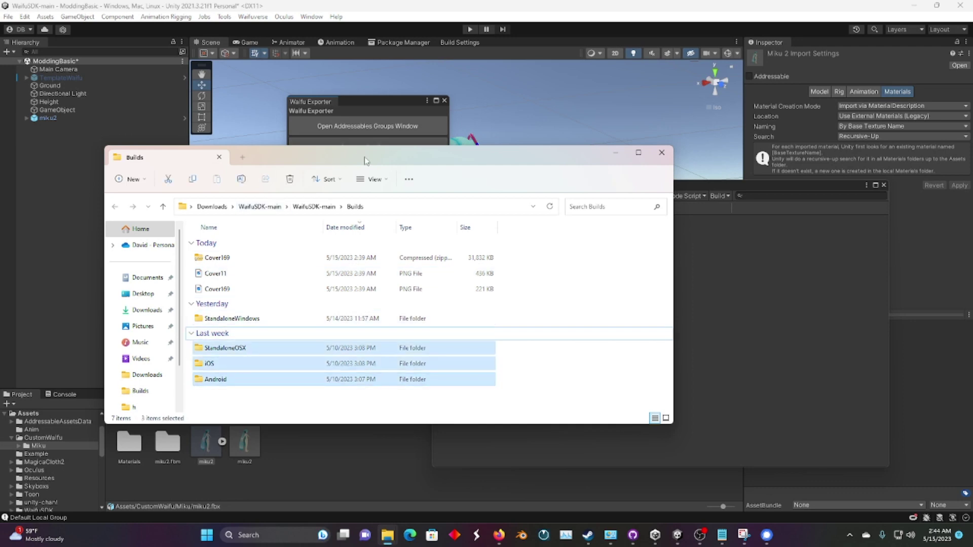
left_click_drag(365, 161, 536, 222)
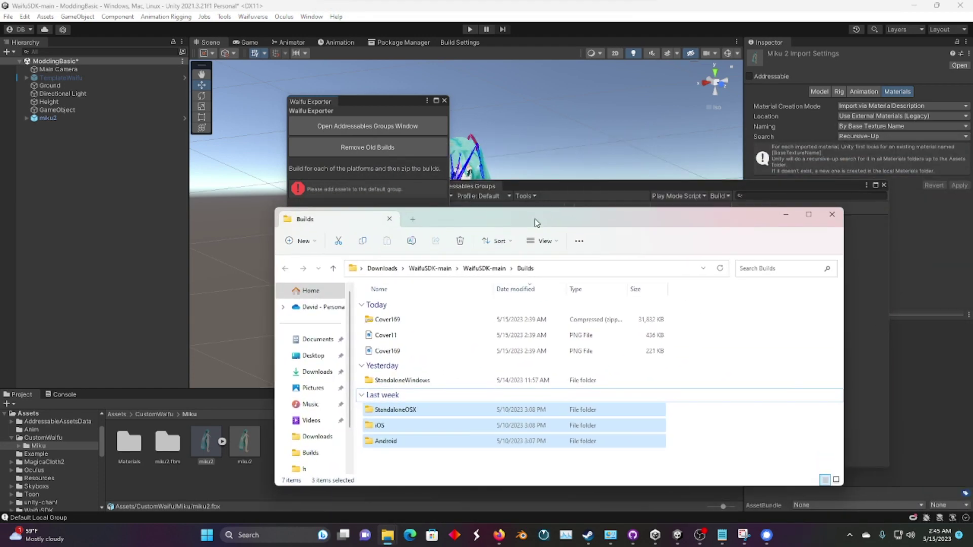
- Remove the old builds with the Waifu Exporter and return to Unity
left_click(342, 149)
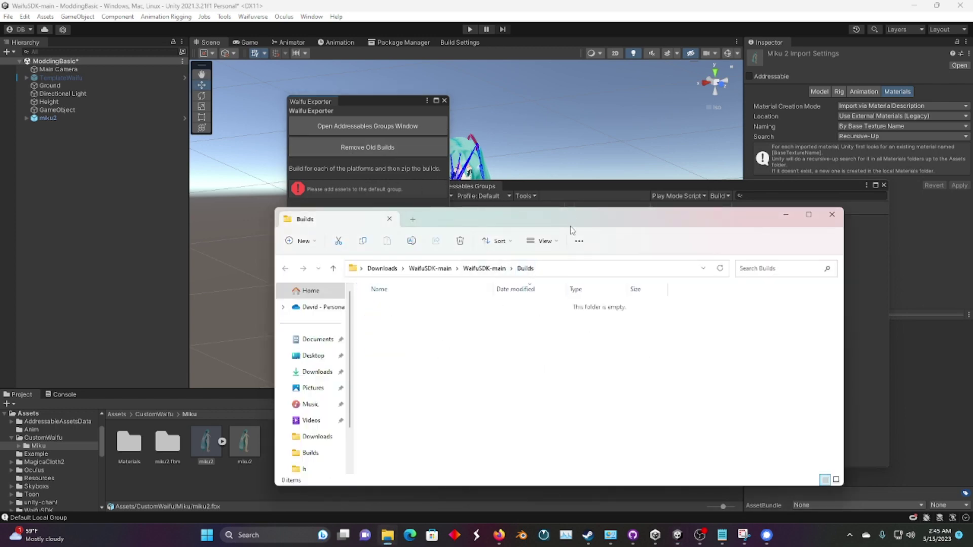
left_click_drag(610, 232, 778, 343)
left_click(298, 415)
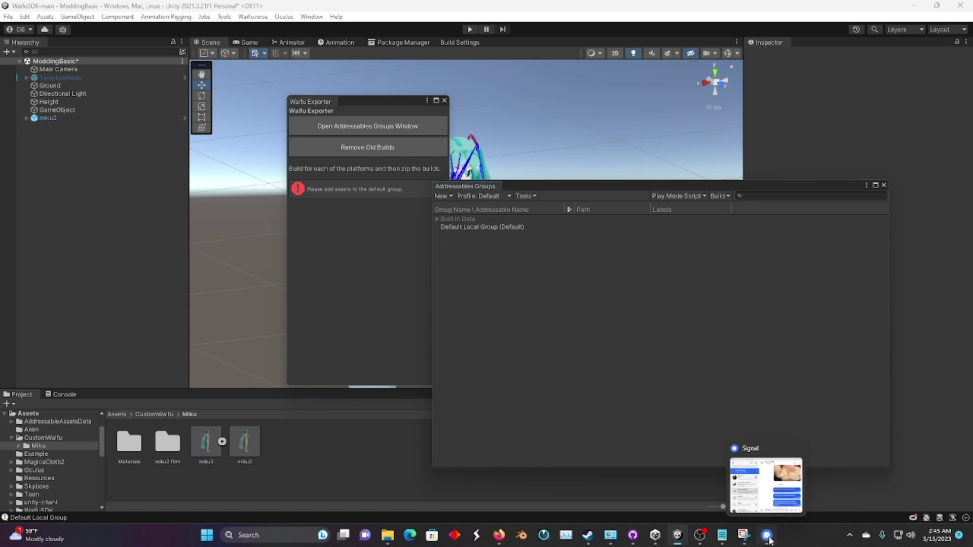
- Shift the Addressables Groups window down-right and bring OBS Studio to the front
mouse_move(700, 535)
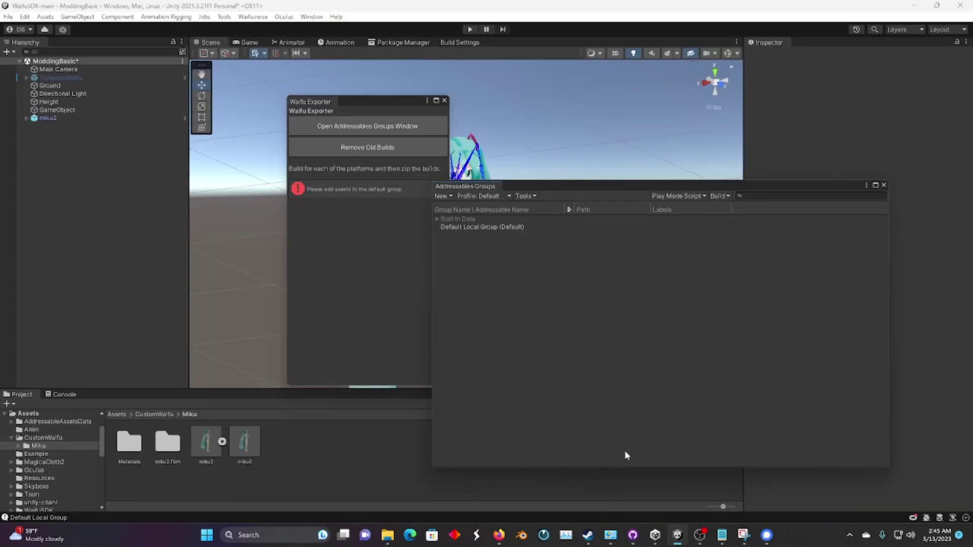
left_click_drag(657, 183, 755, 220)
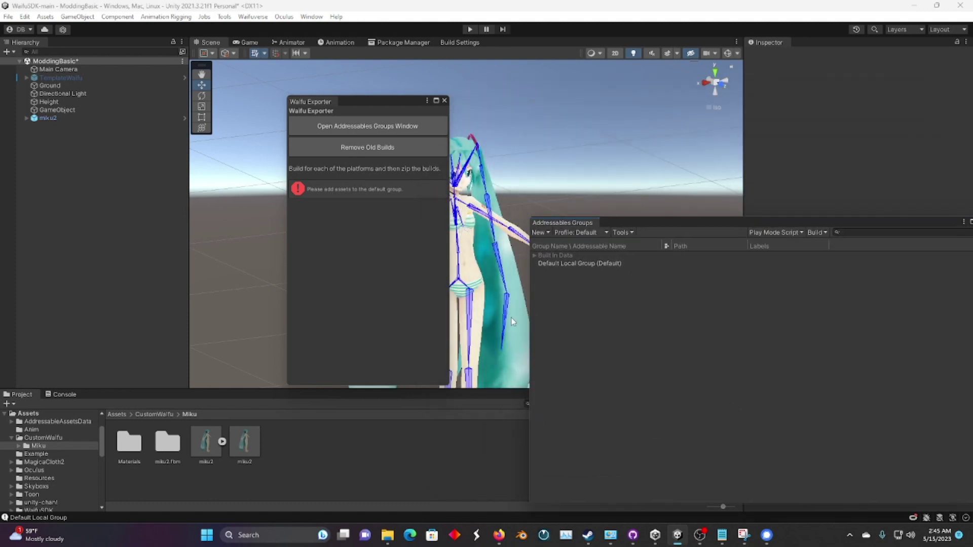
left_click(700, 535)
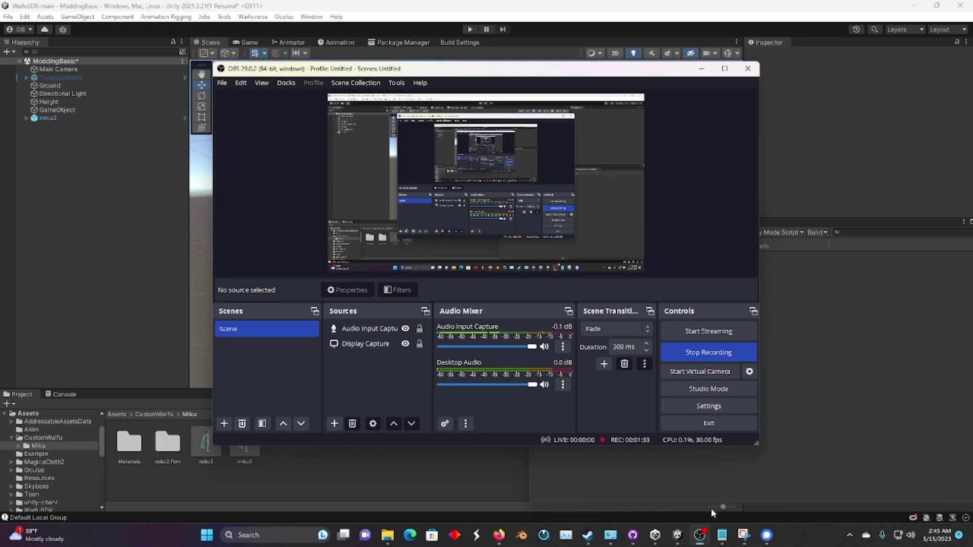